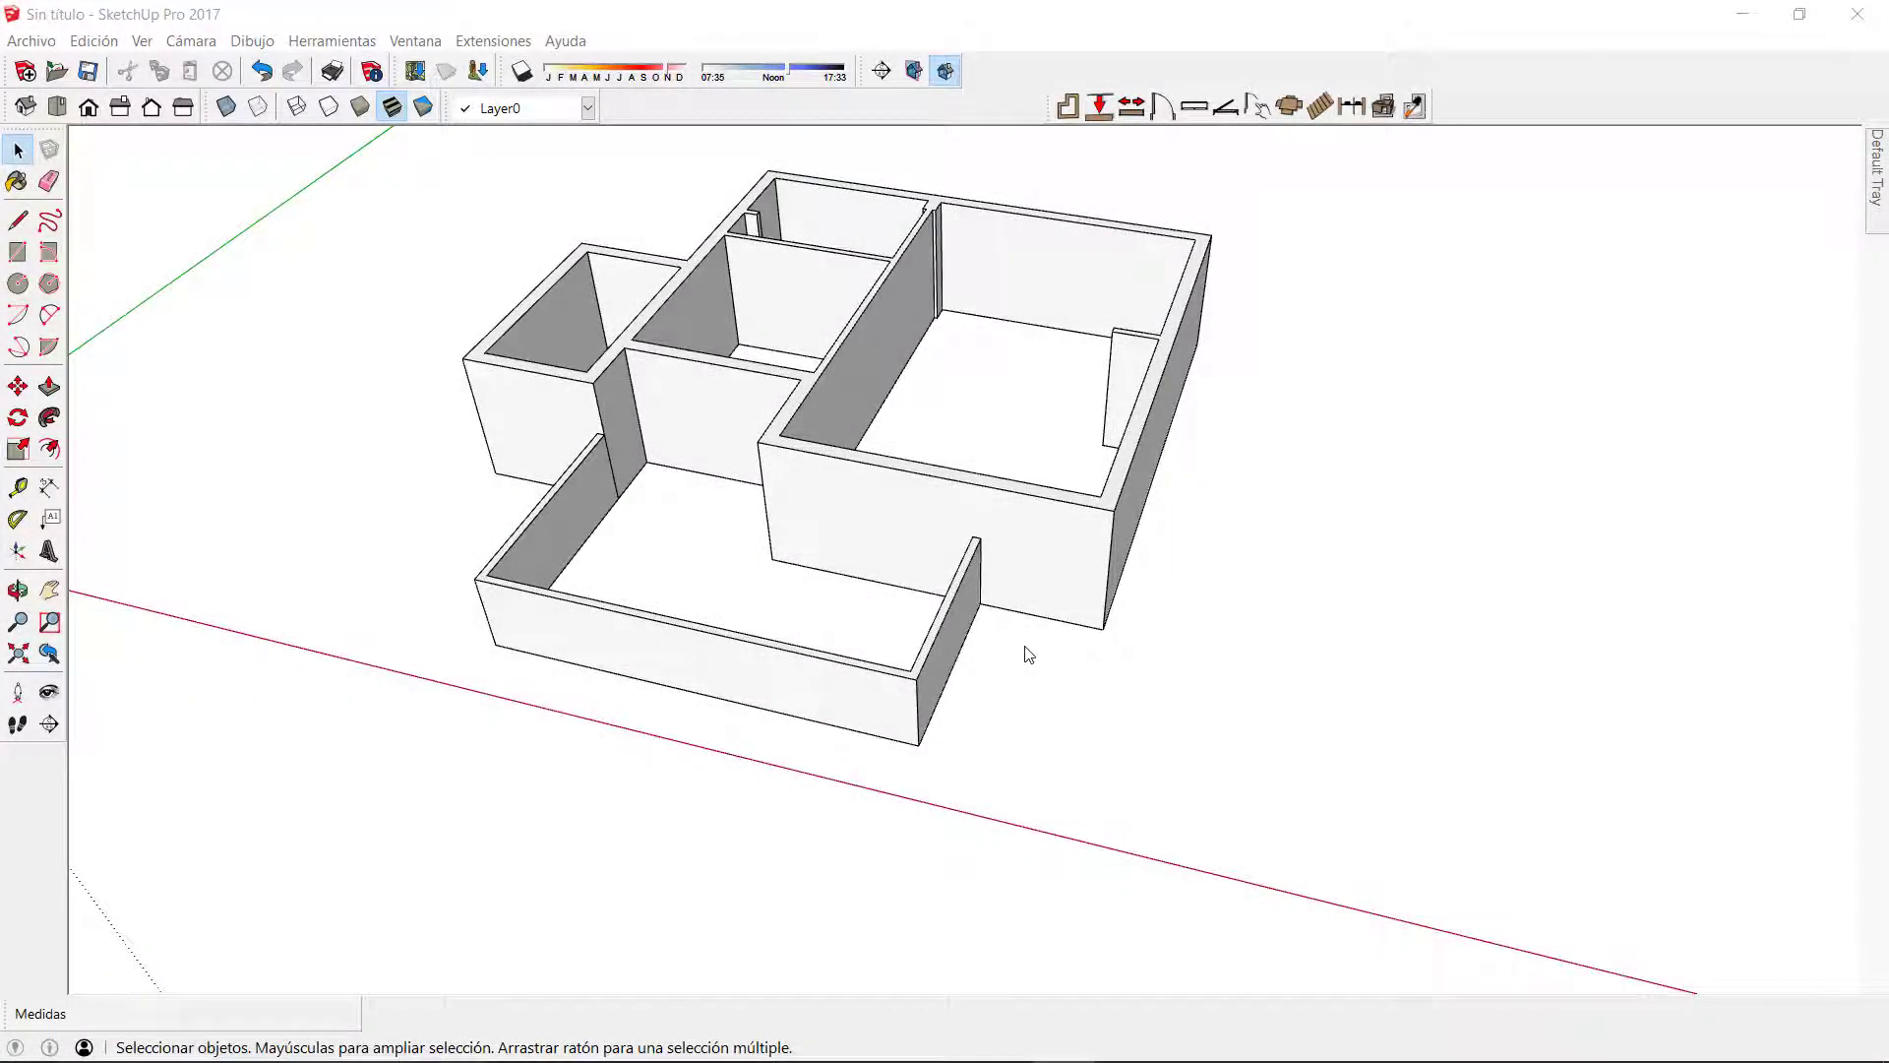
# Step: Select all the house walls and flatten them into a 2D plan with Dibac
pyautogui.click(1028, 654)
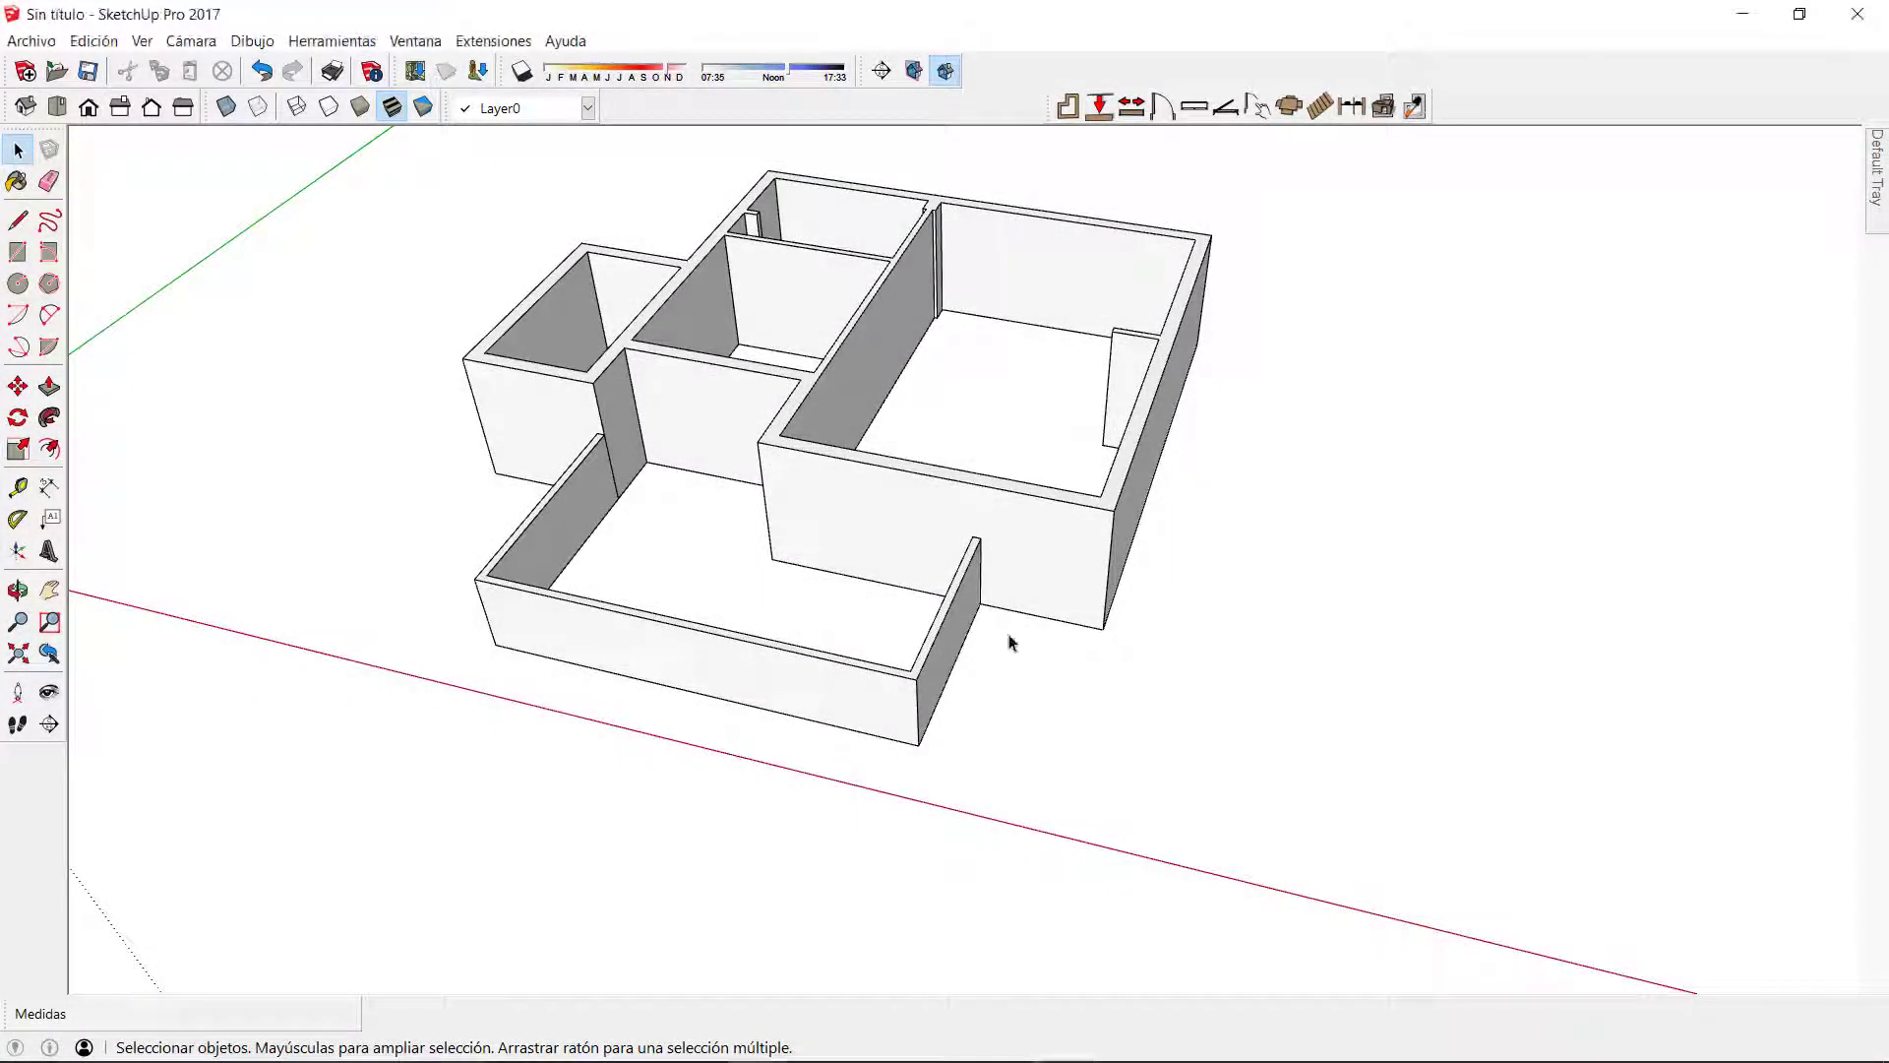
pyautogui.tripleClick(942, 557)
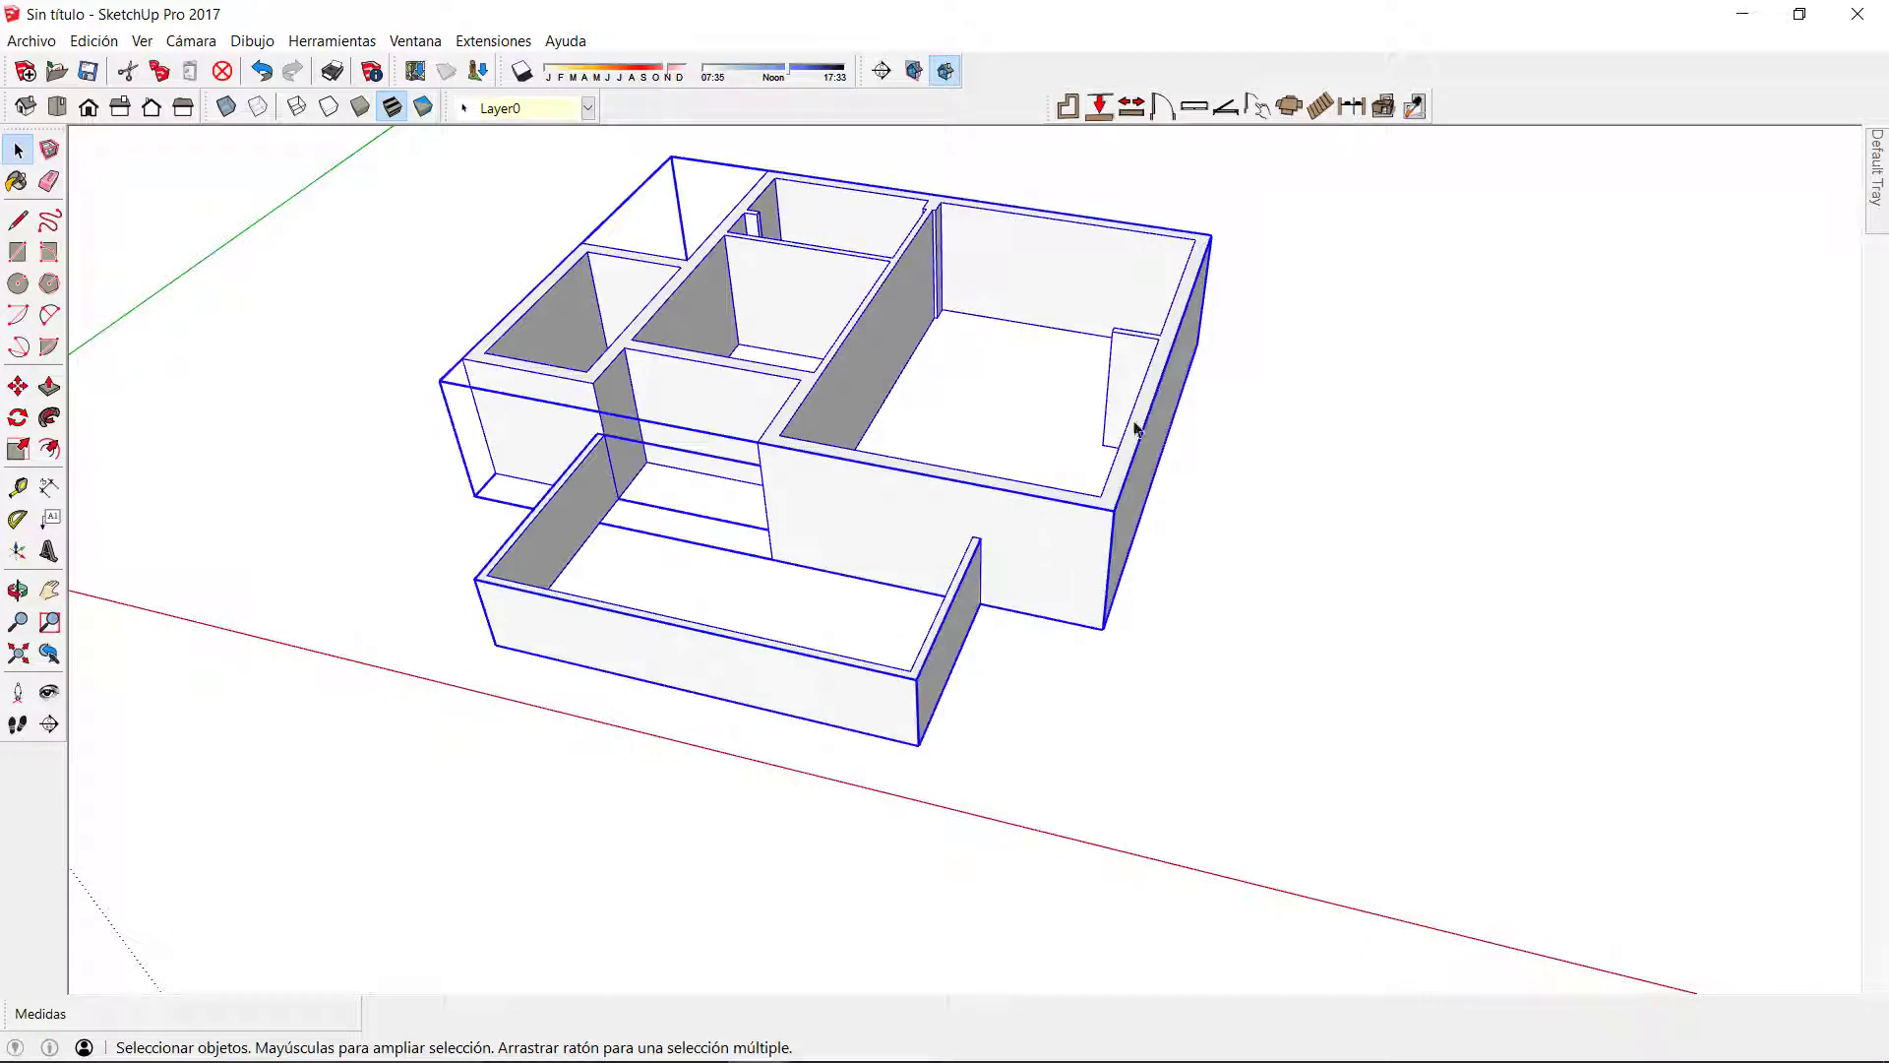
pyautogui.click(1384, 106)
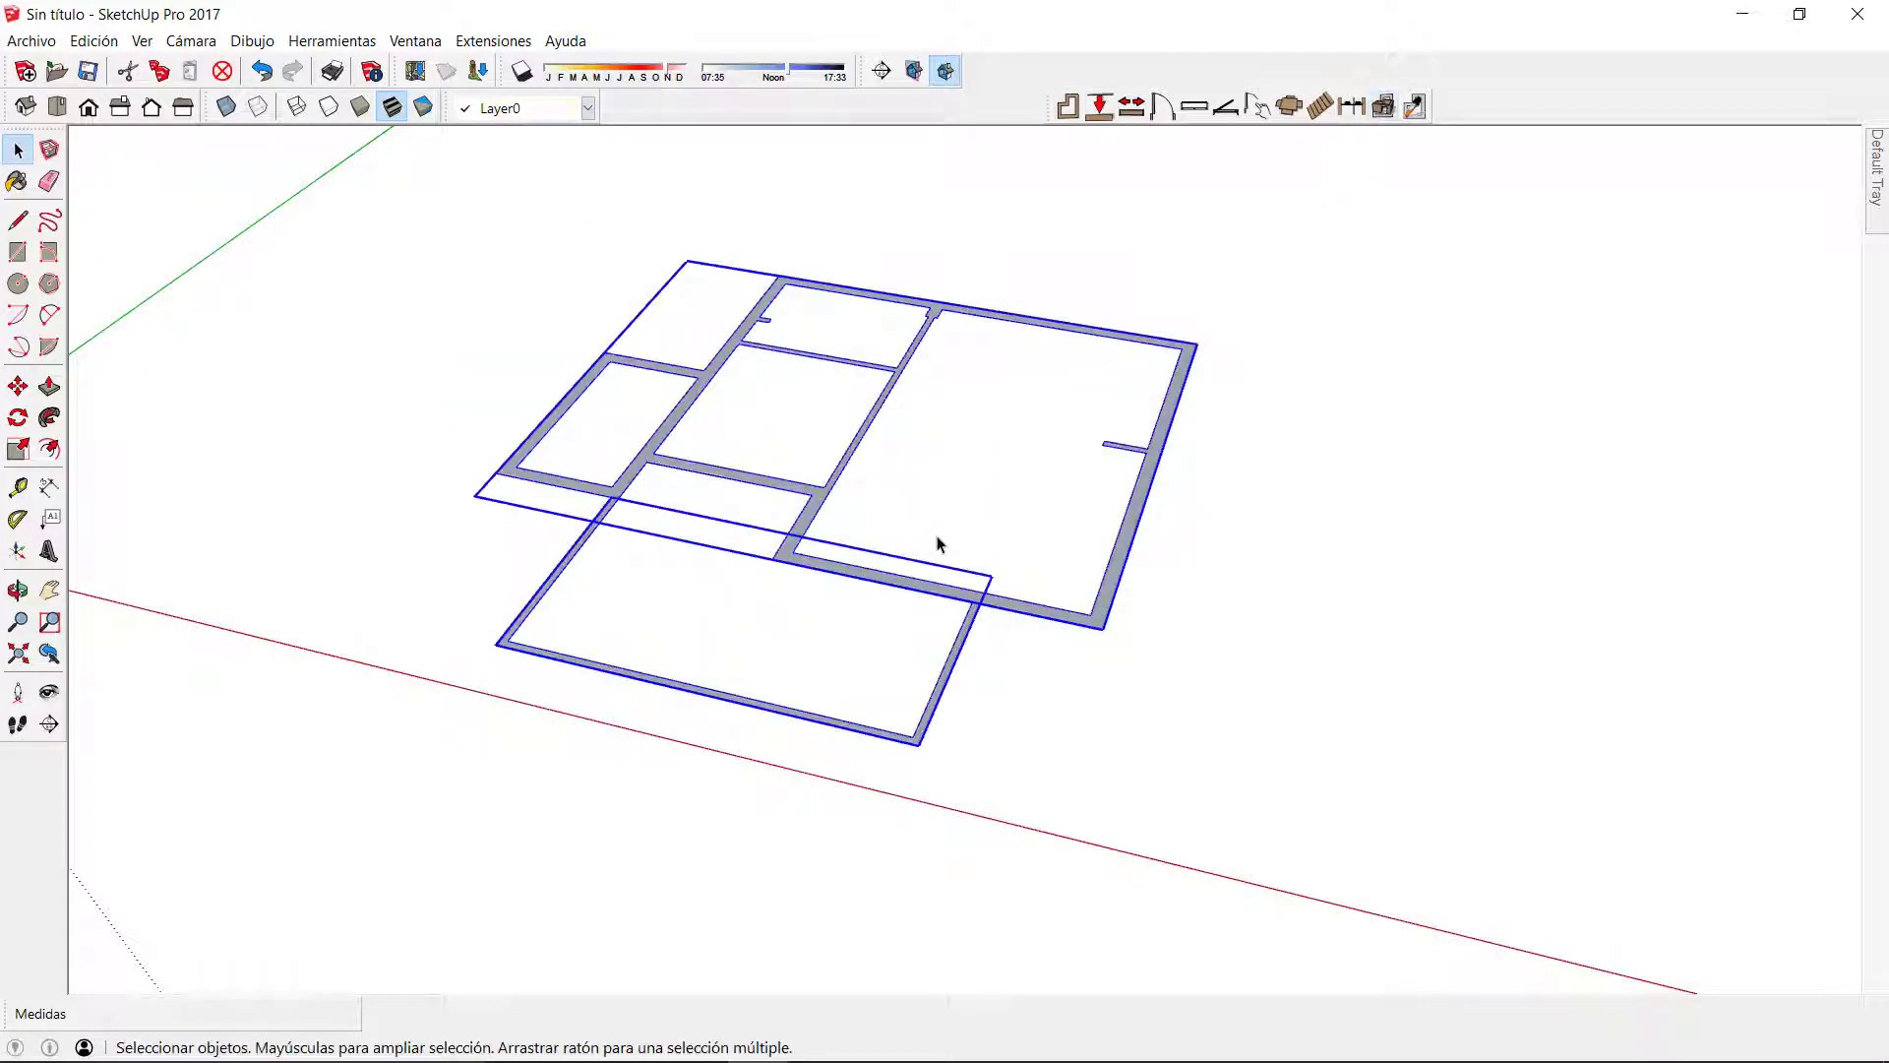
# Step: Open the upper floor plan group for editing and view it from the top, zoomed in
pyautogui.click(780, 492)
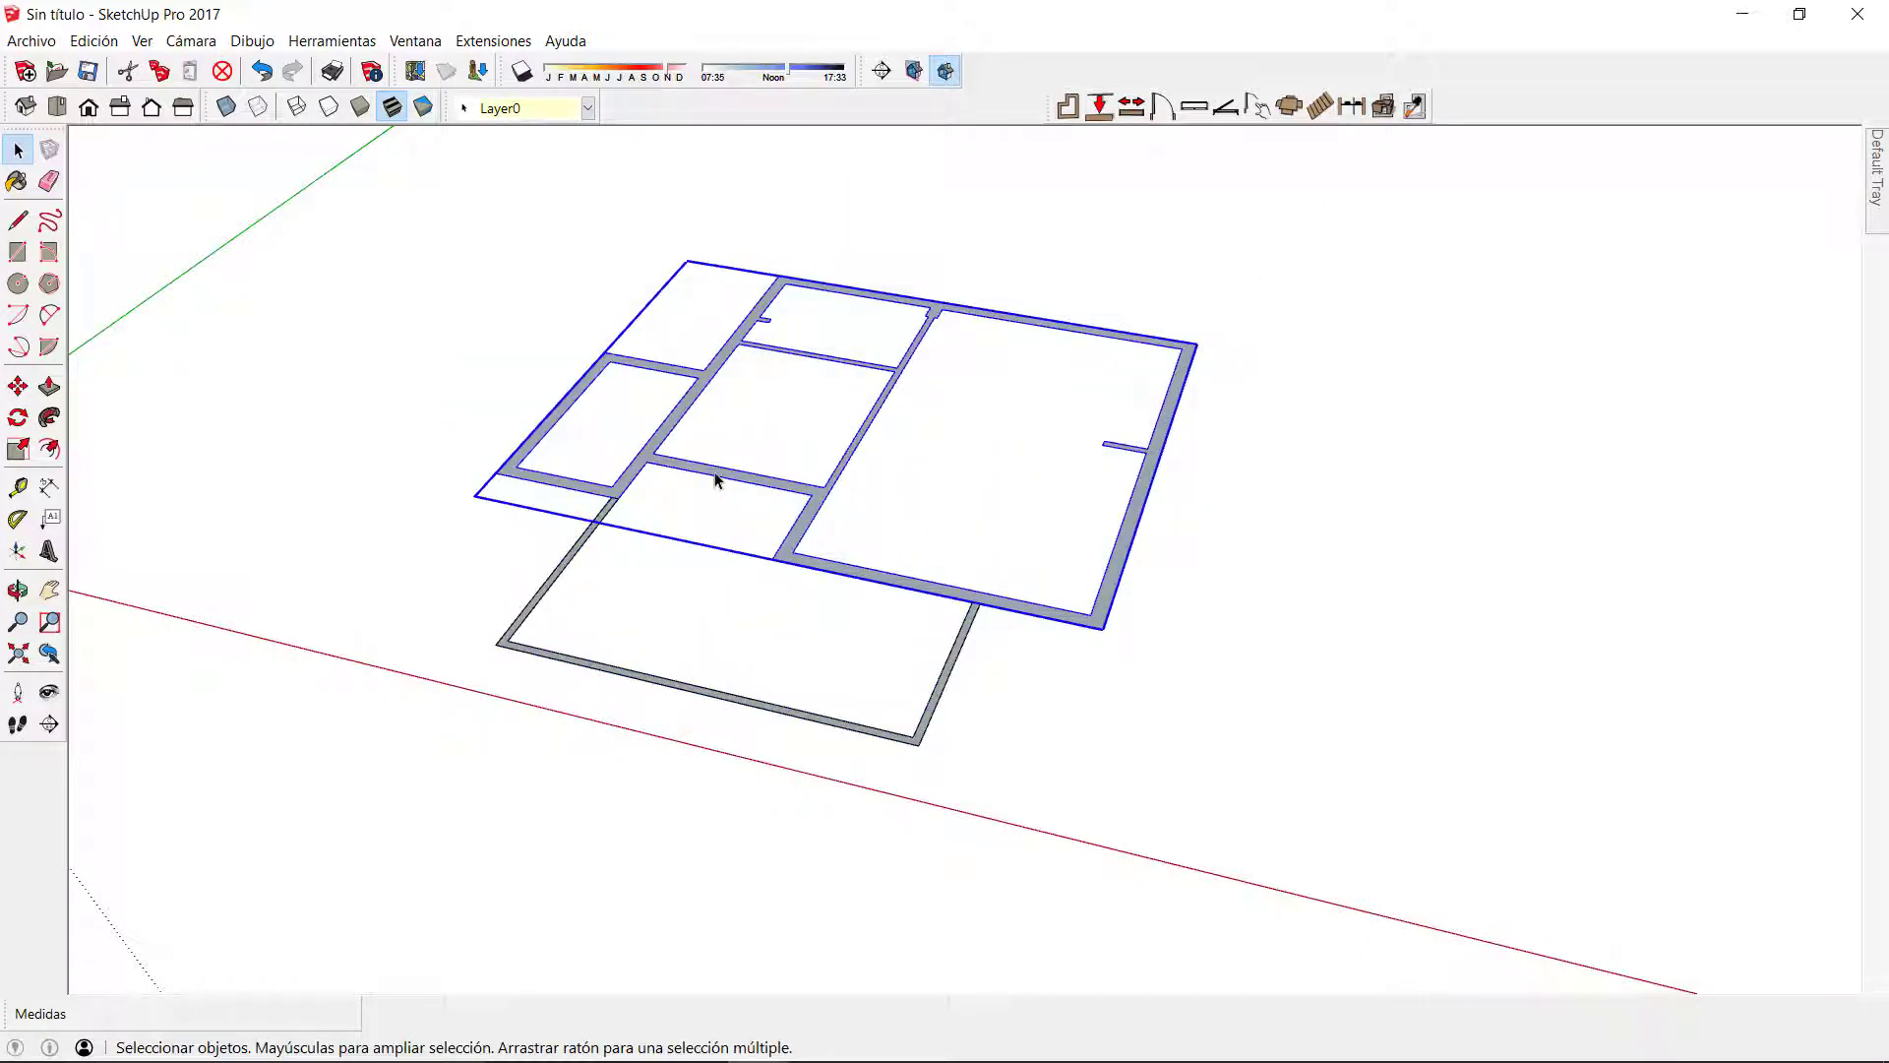
pyautogui.doubleClick(717, 480)
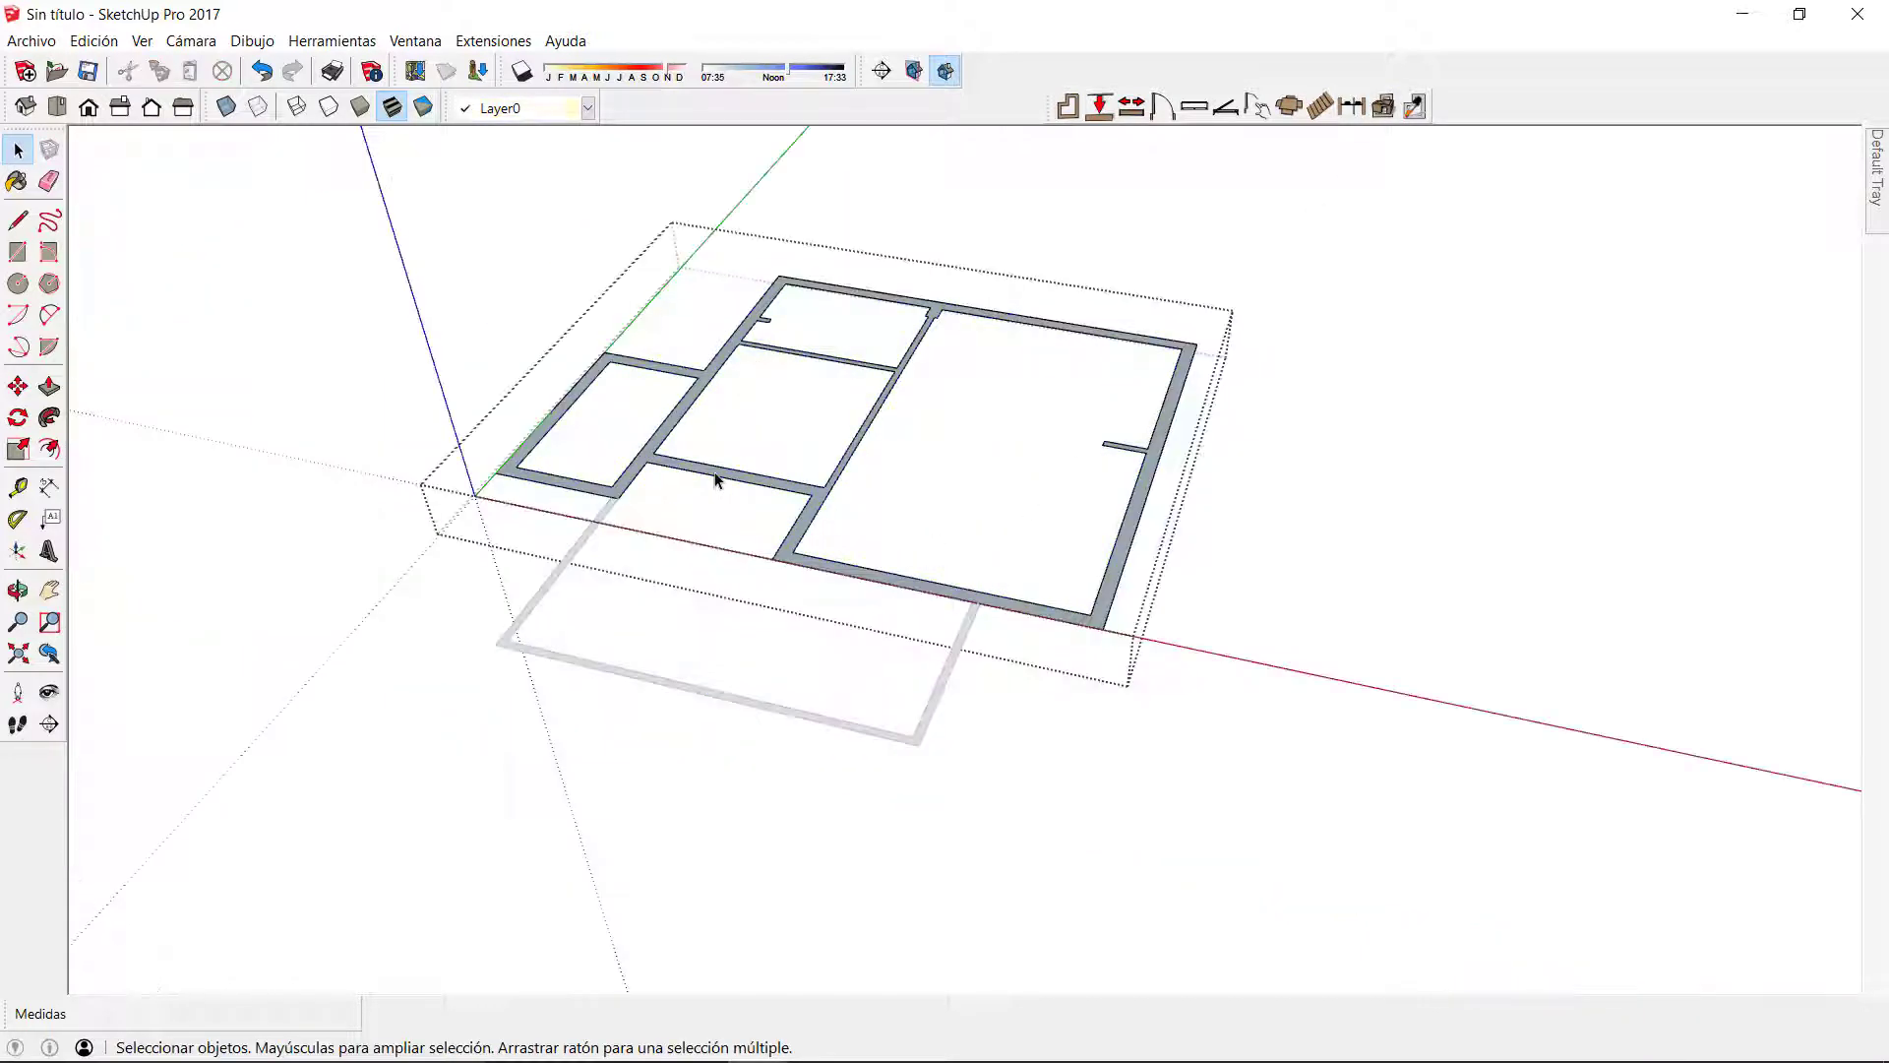
pyautogui.click(57, 106)
pyautogui.scroll(5, 766, 604)
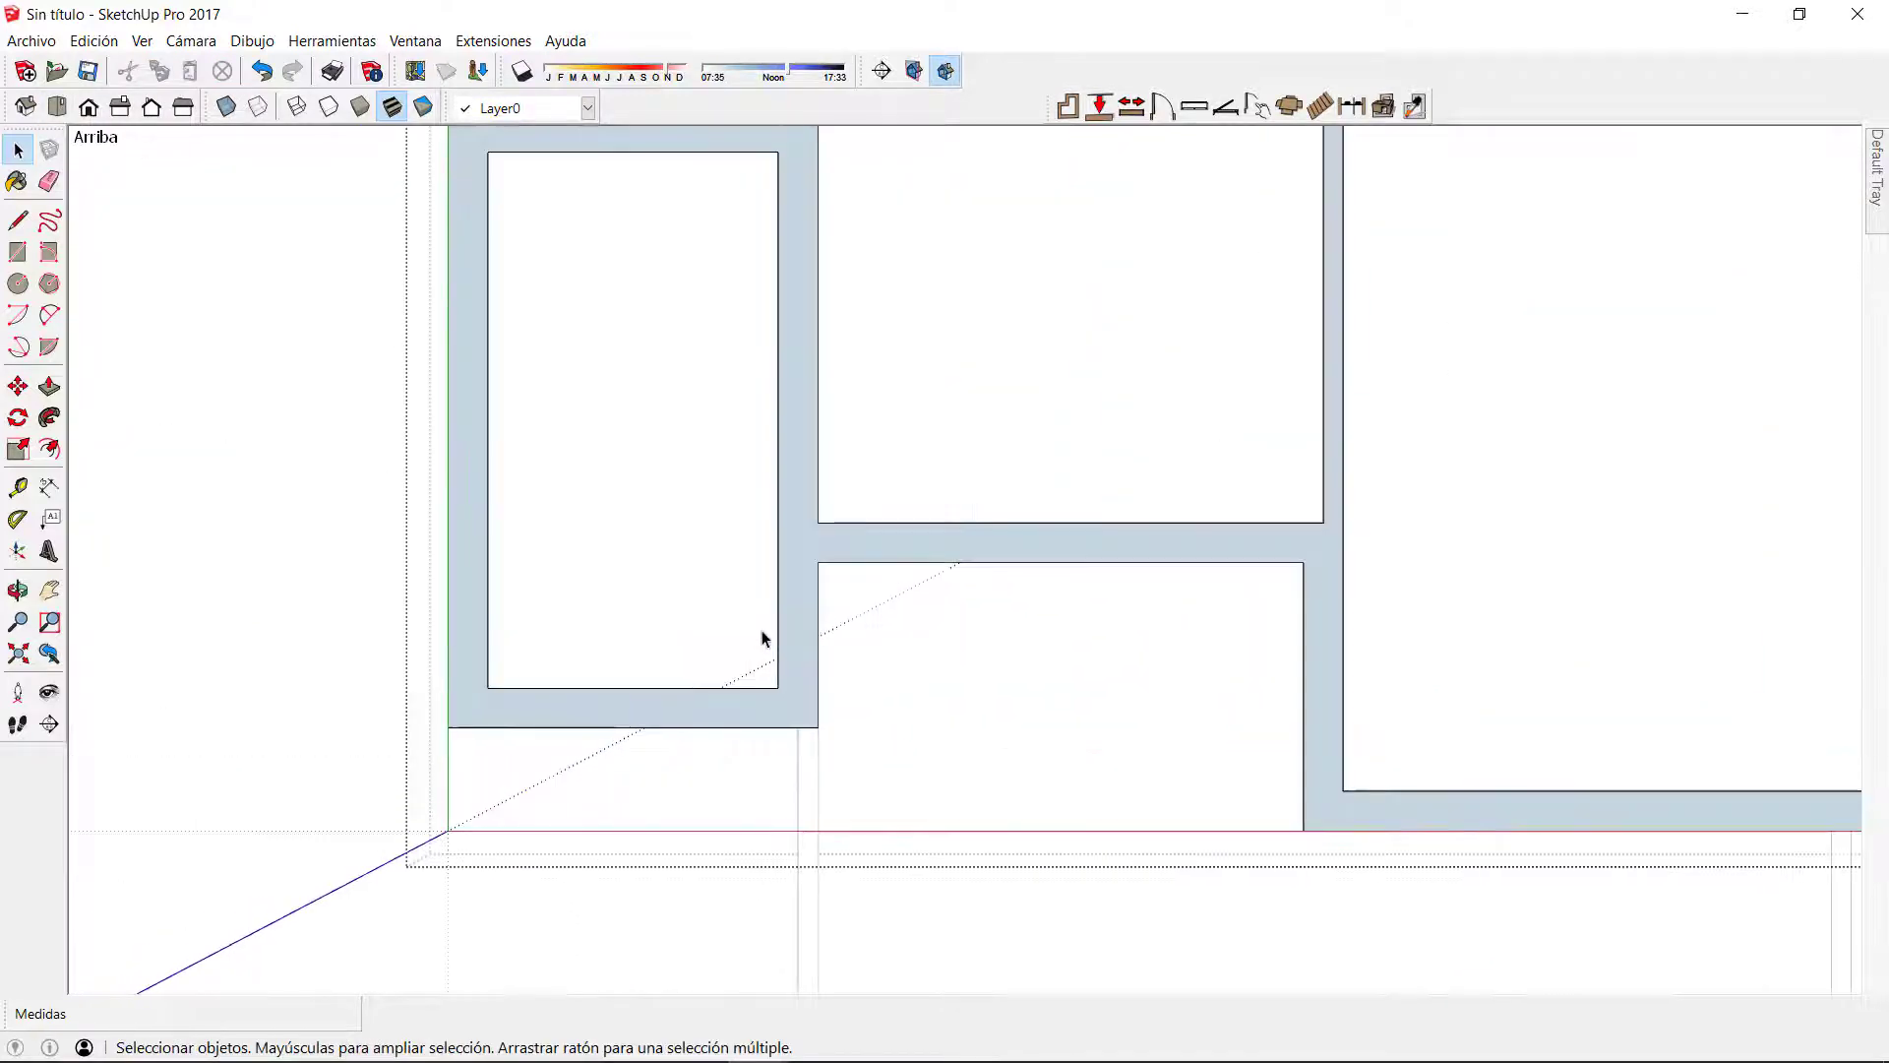
pyautogui.scroll(1, 795, 630)
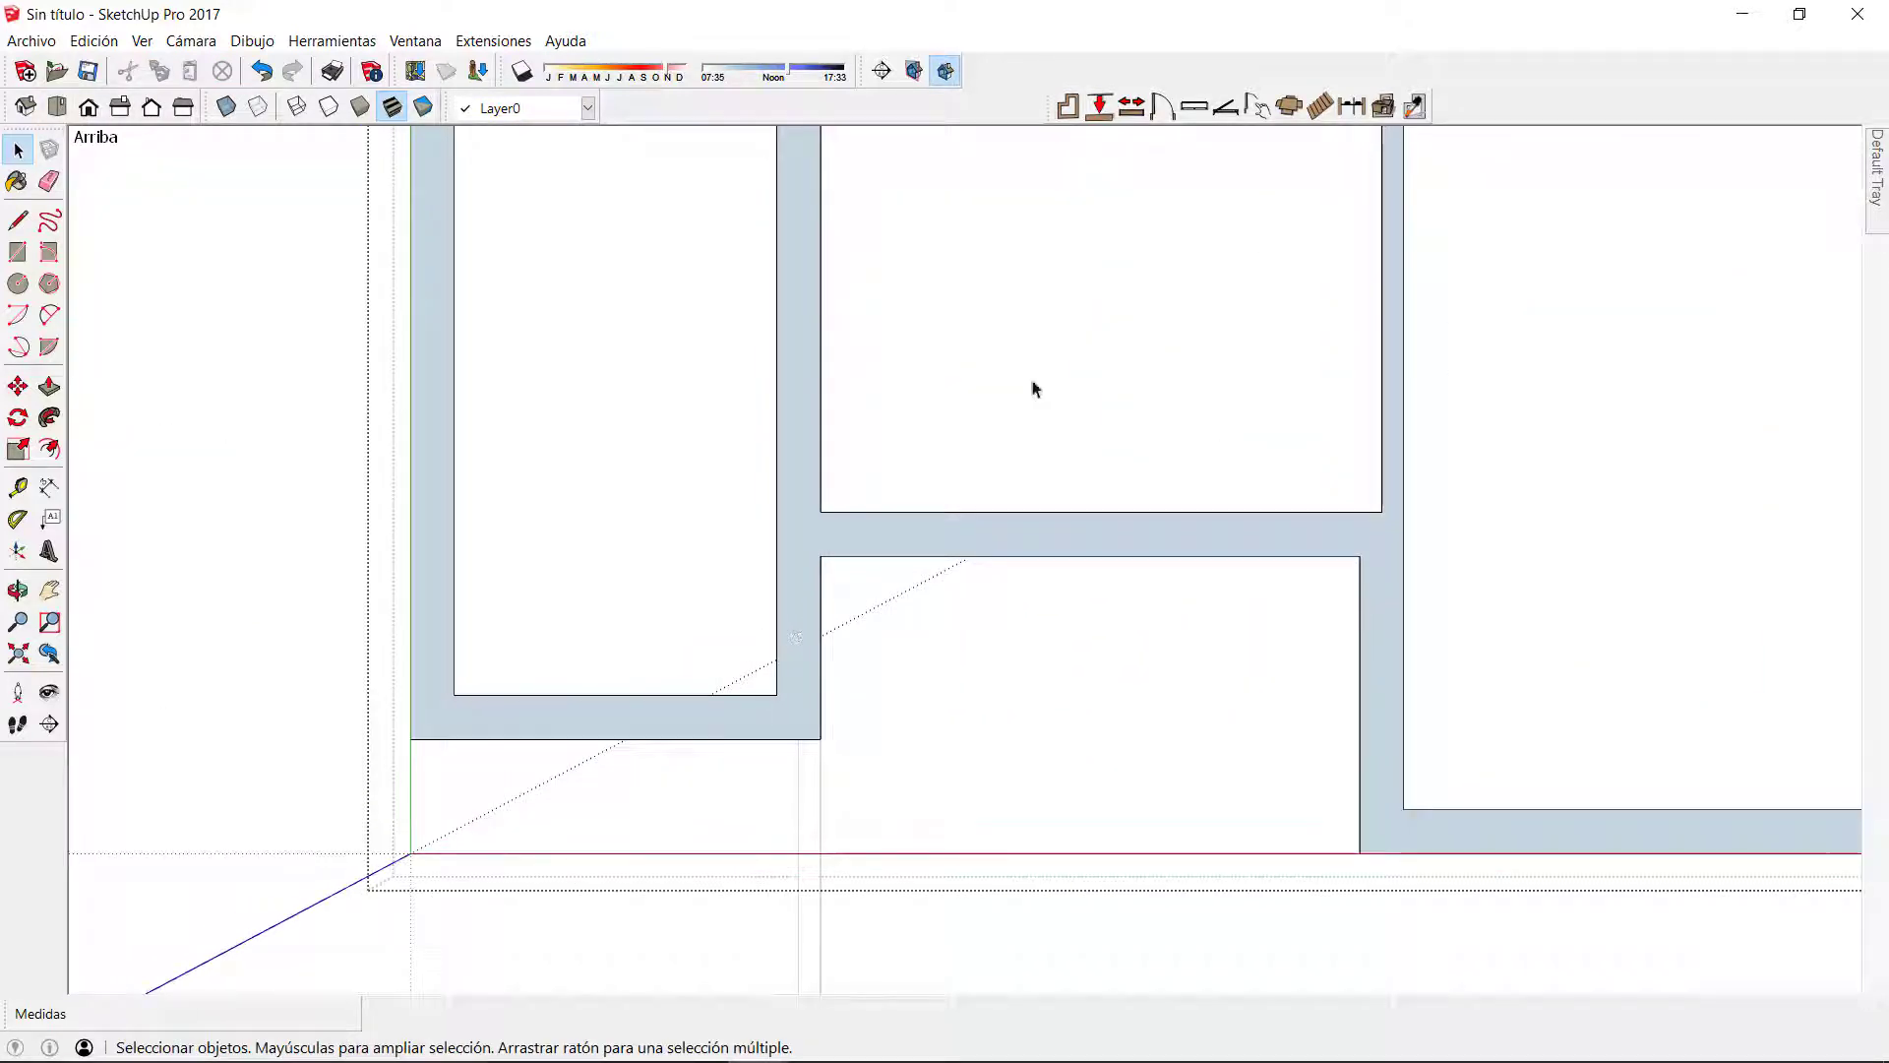
# Step: Set the Dibac door to Slab 1 0,85 m and Align 50%
pyautogui.click(1162, 108)
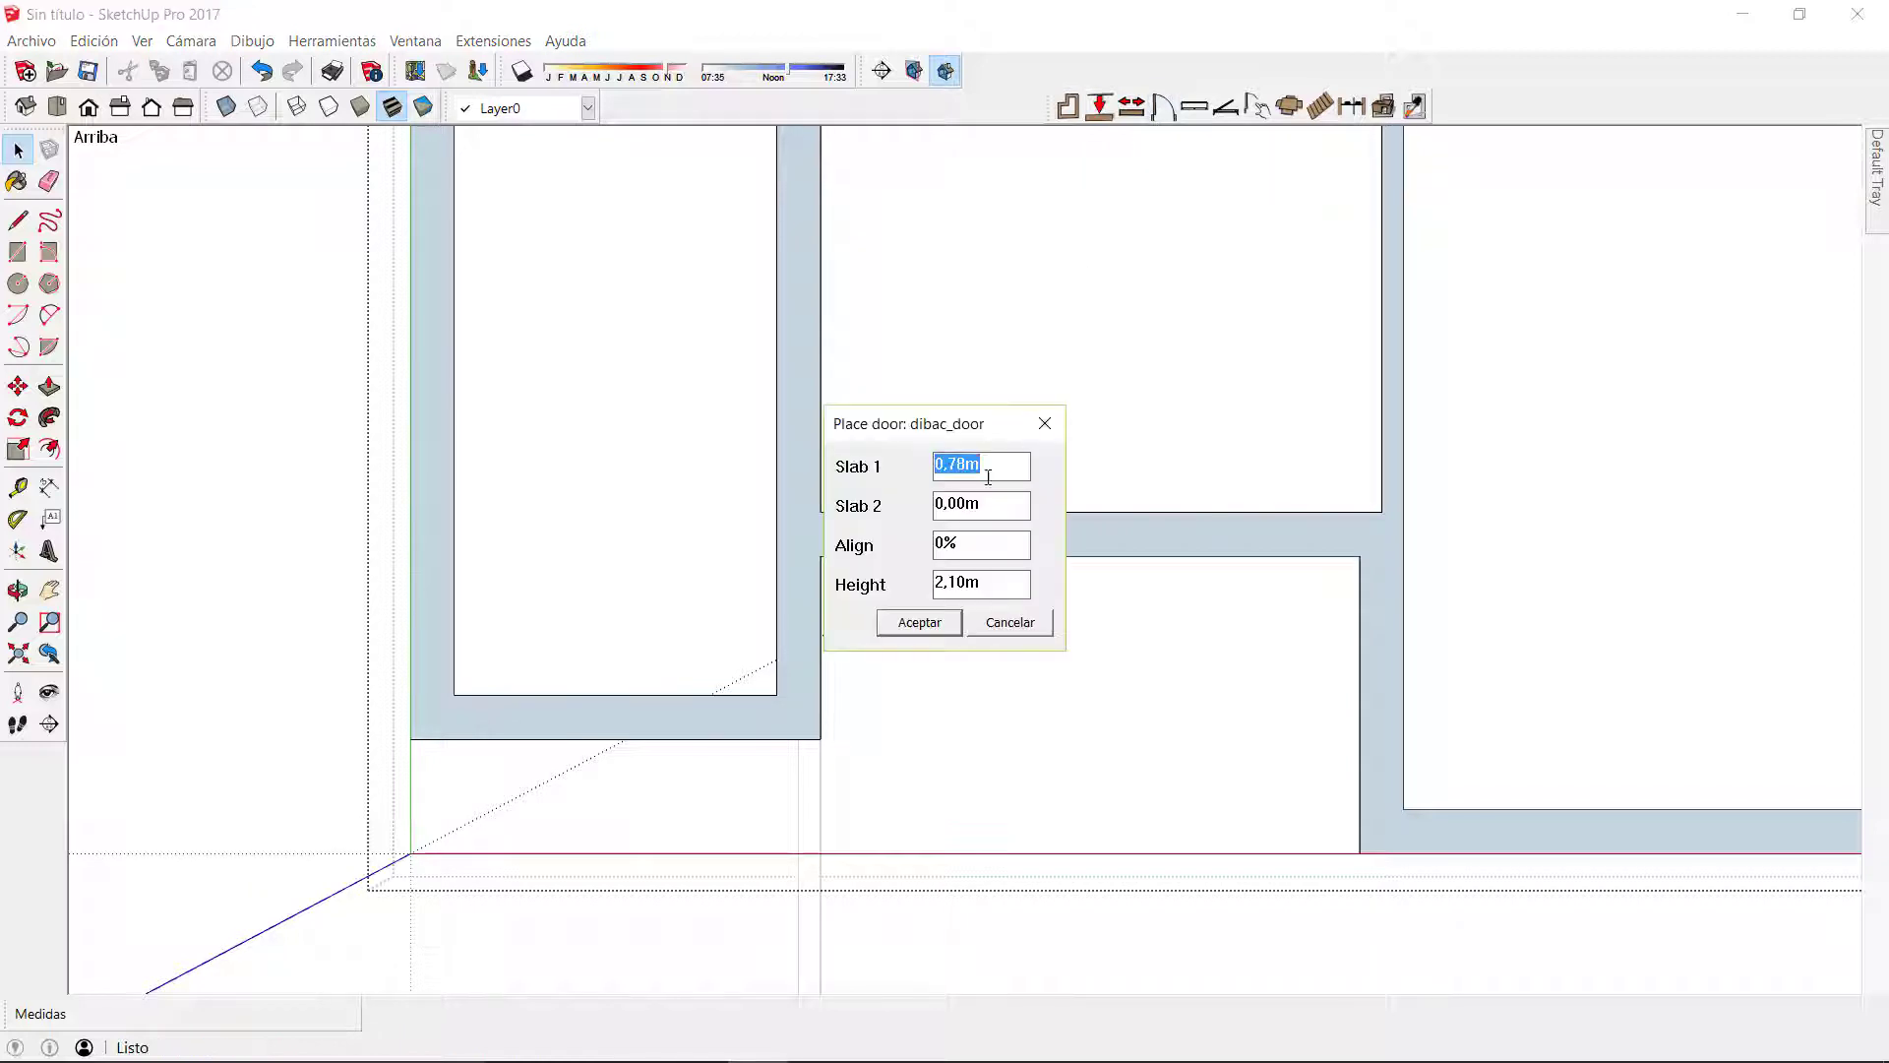
pyautogui.write('0,85')
pyautogui.moveTo(969, 542); pyautogui.dragTo(904, 532)
pyautogui.write('50')
pyautogui.click(919, 622)
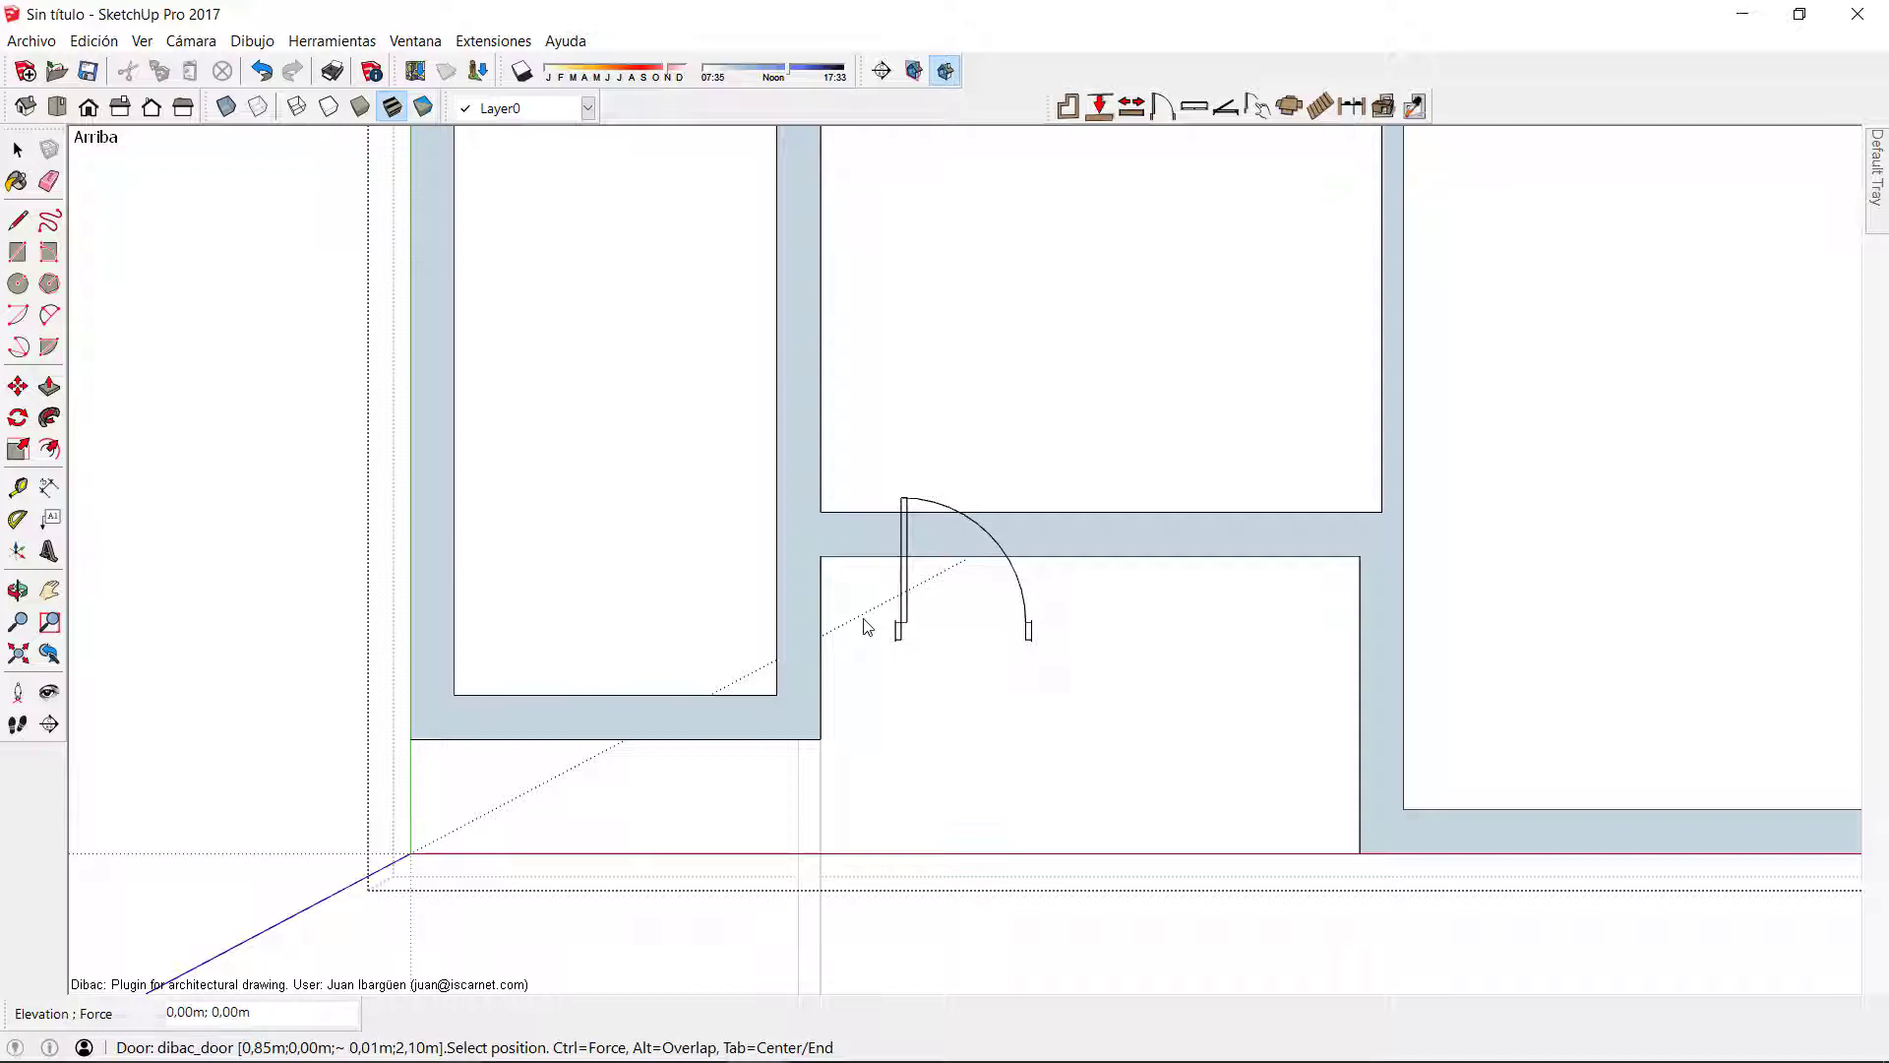
# Step: Place the 0,85 m door in the small lower-left room's wall
pyautogui.click(782, 687)
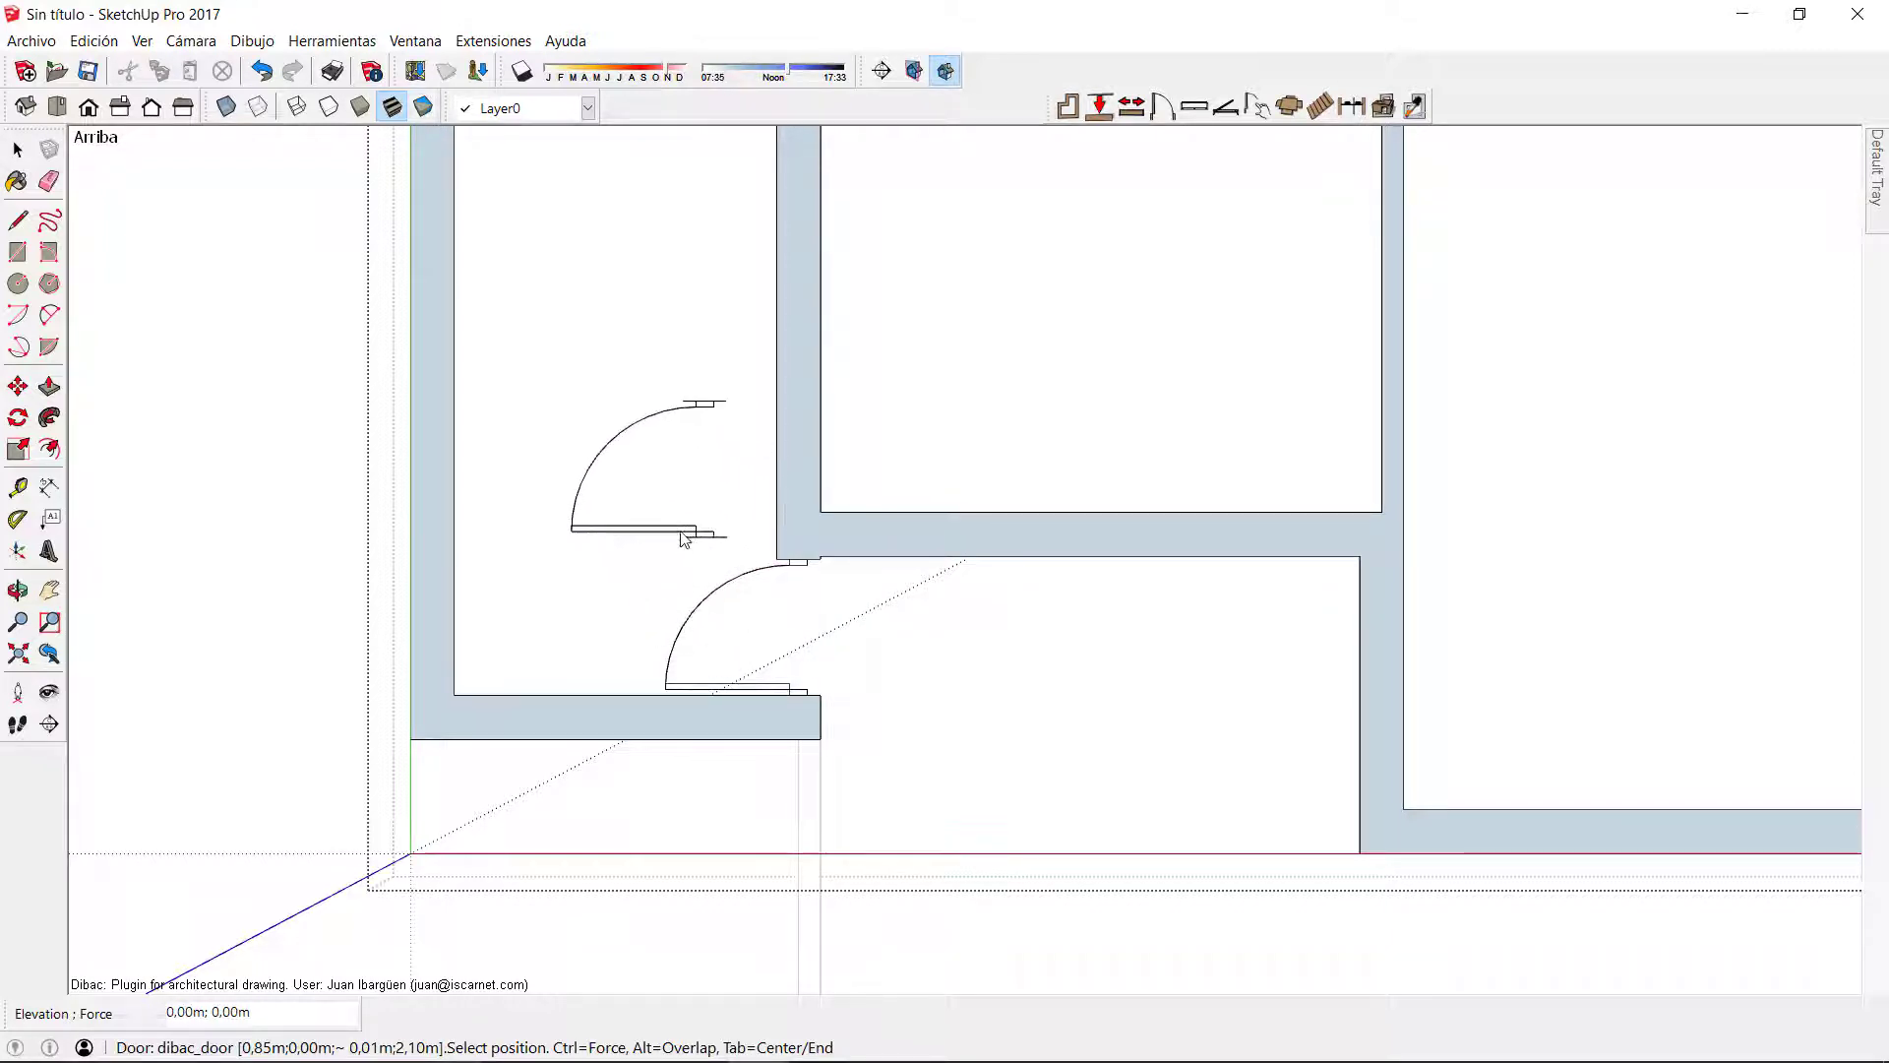
pyautogui.scroll(-3, 936, 531)
pyautogui.click(1004, 517)
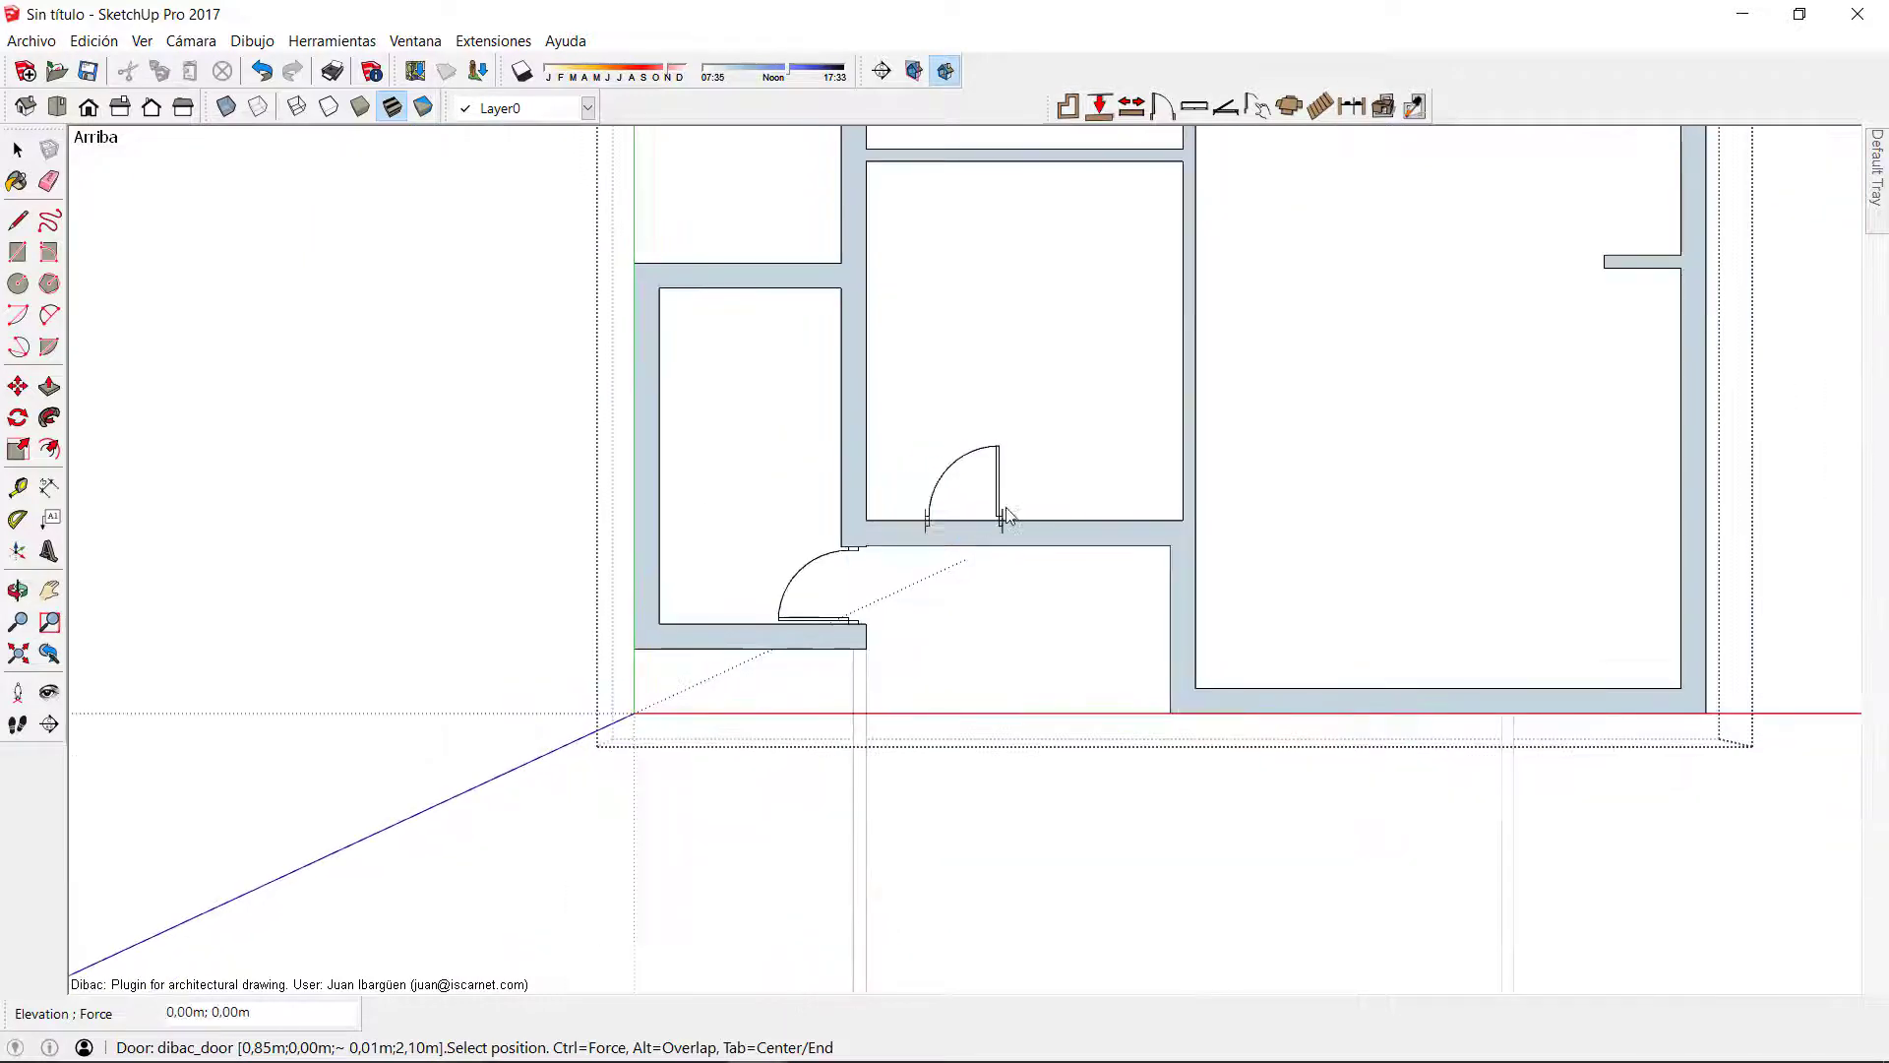
pyautogui.keyDown('shift'); pyautogui.moveTo(1083, 413); pyautogui.dragTo(869, 645, button='middle'); pyautogui.keyUp('shift')
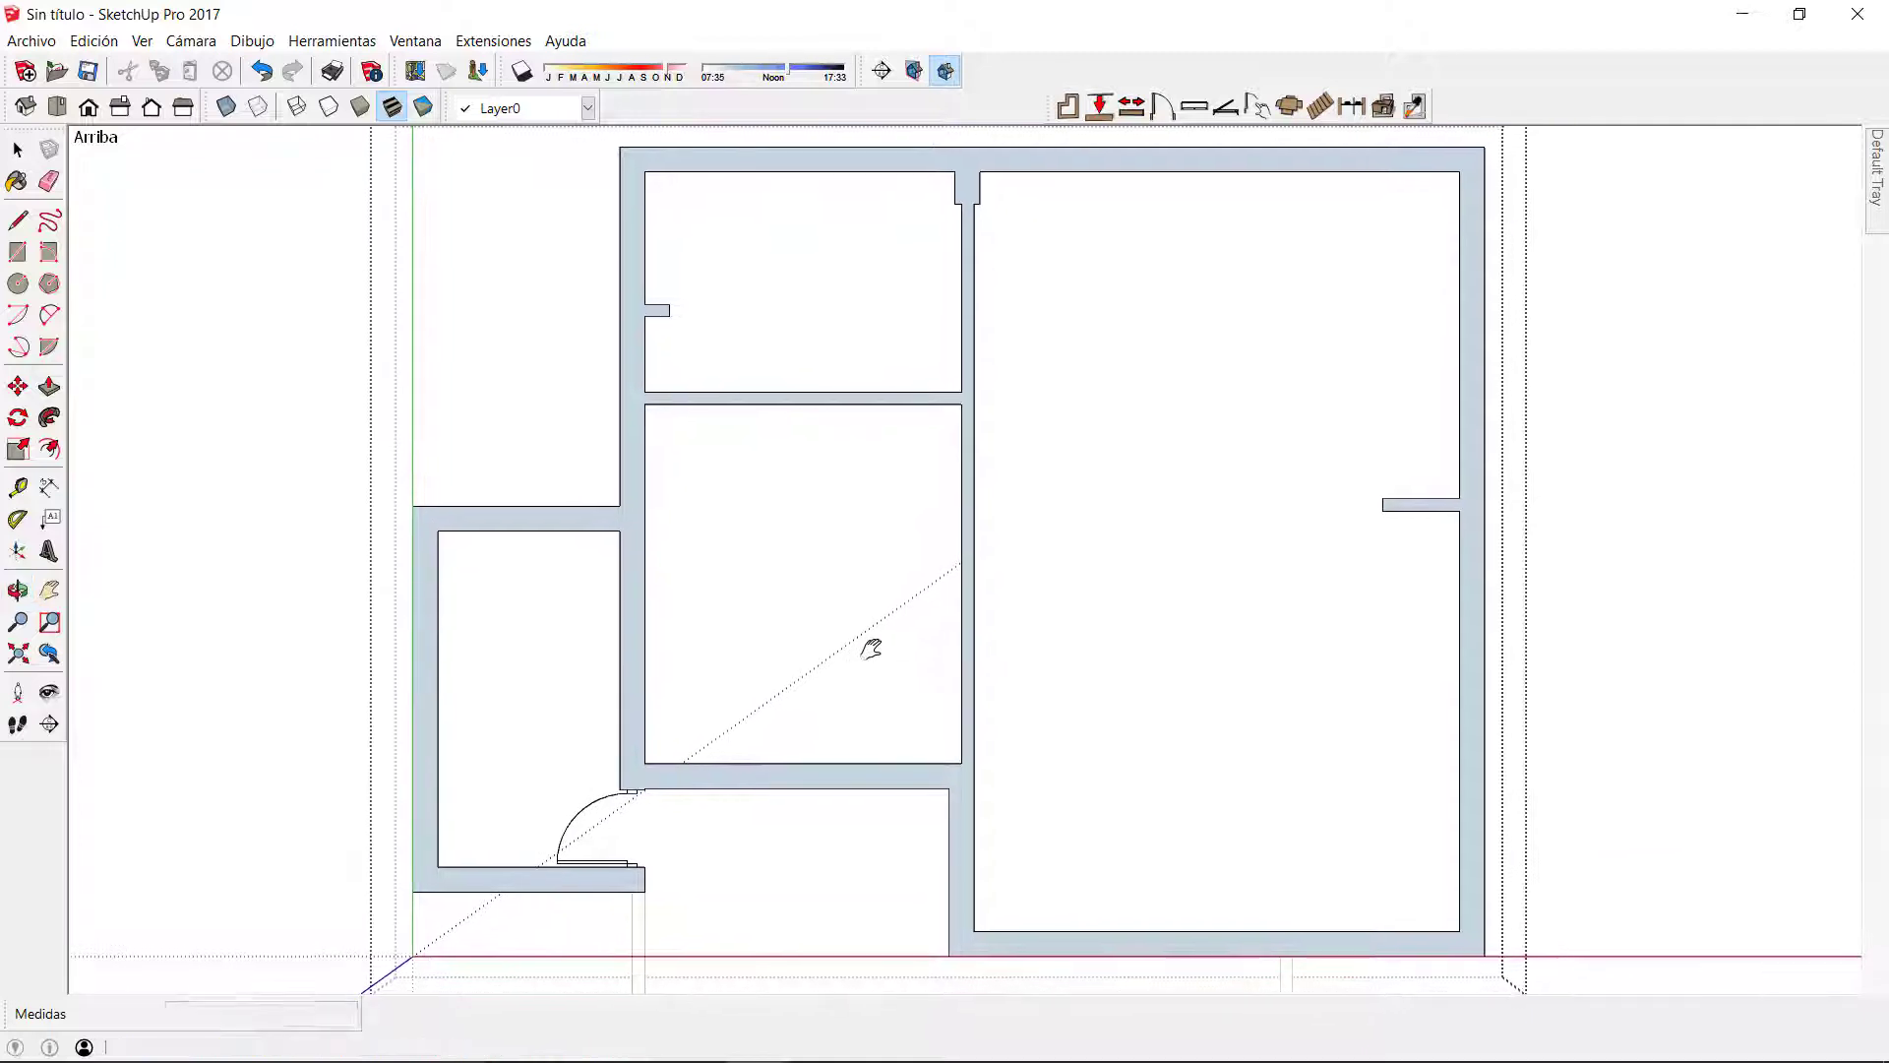
# Step: Change the Dibac door settings to Slab 1 0,95 m and Align 0%
pyautogui.click(1154, 118)
pyautogui.click(992, 465)
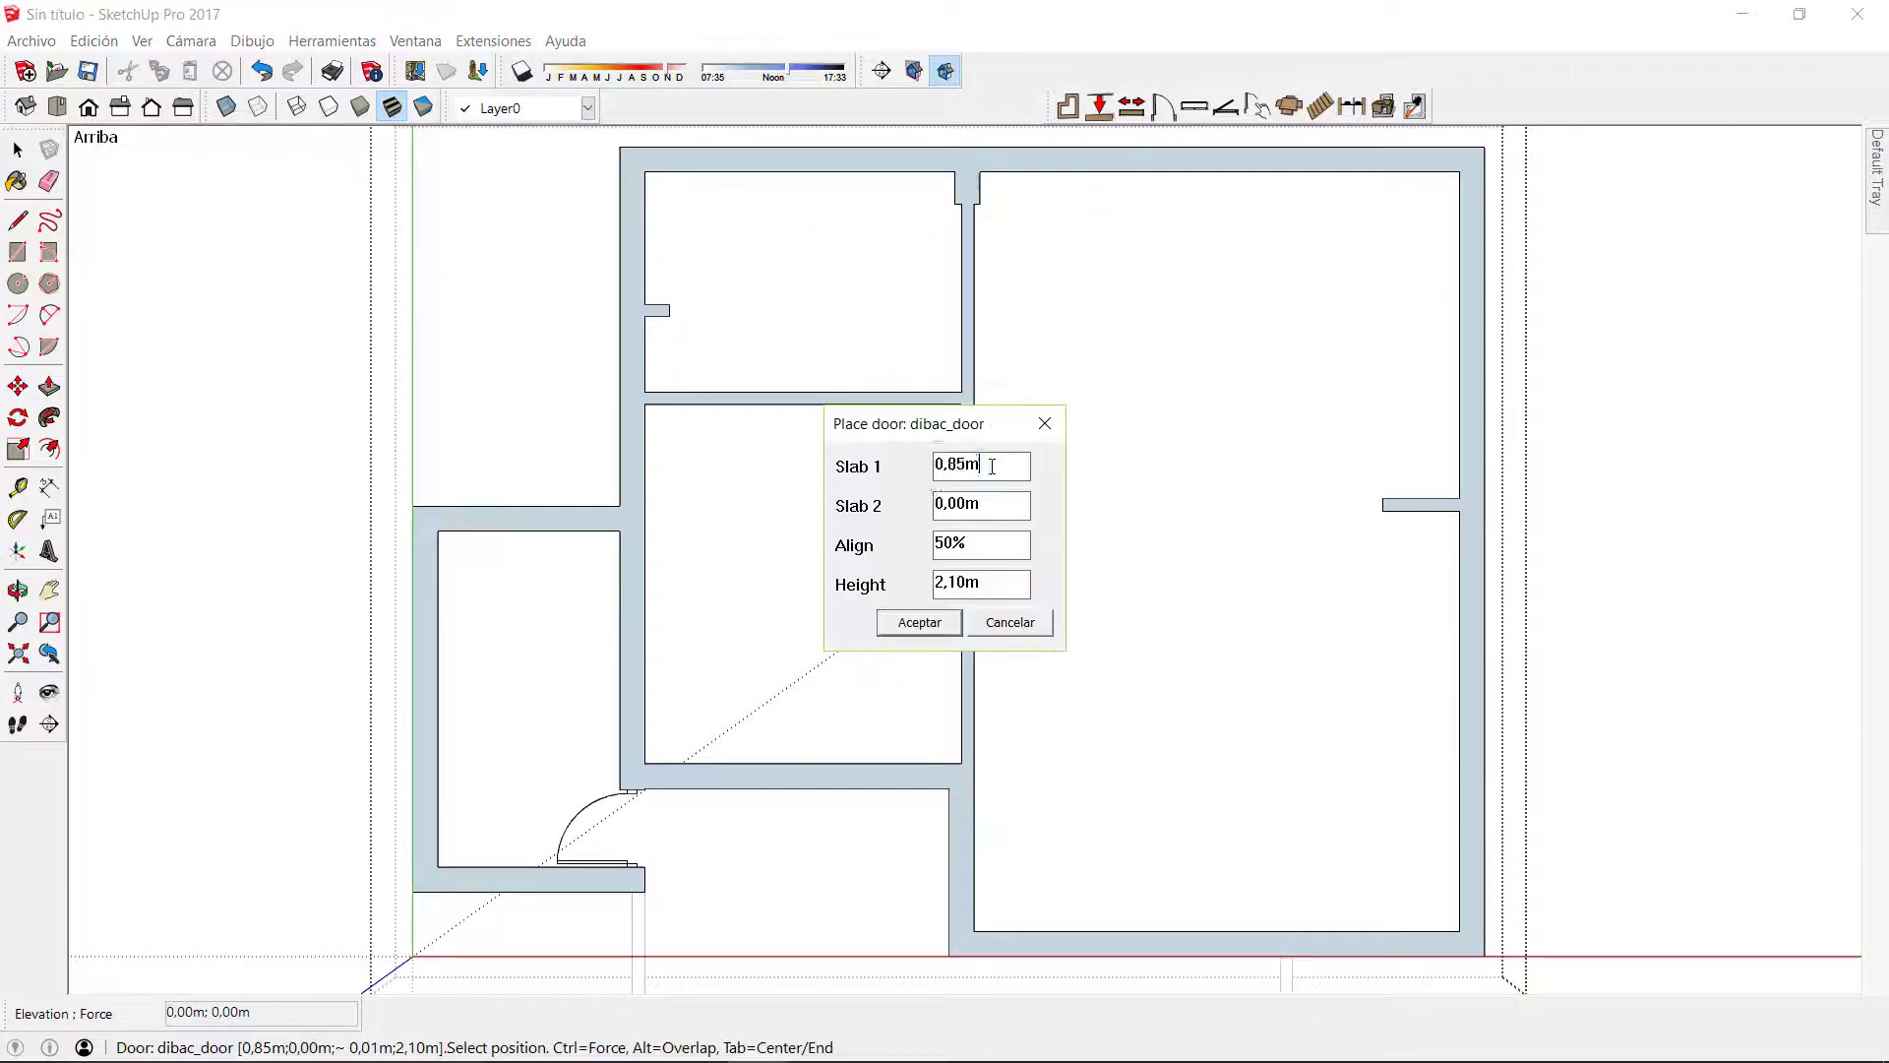
pyautogui.doubleClick(992, 465)
pyautogui.doubleClick(971, 544)
pyautogui.write('0')
pyautogui.press('Return')
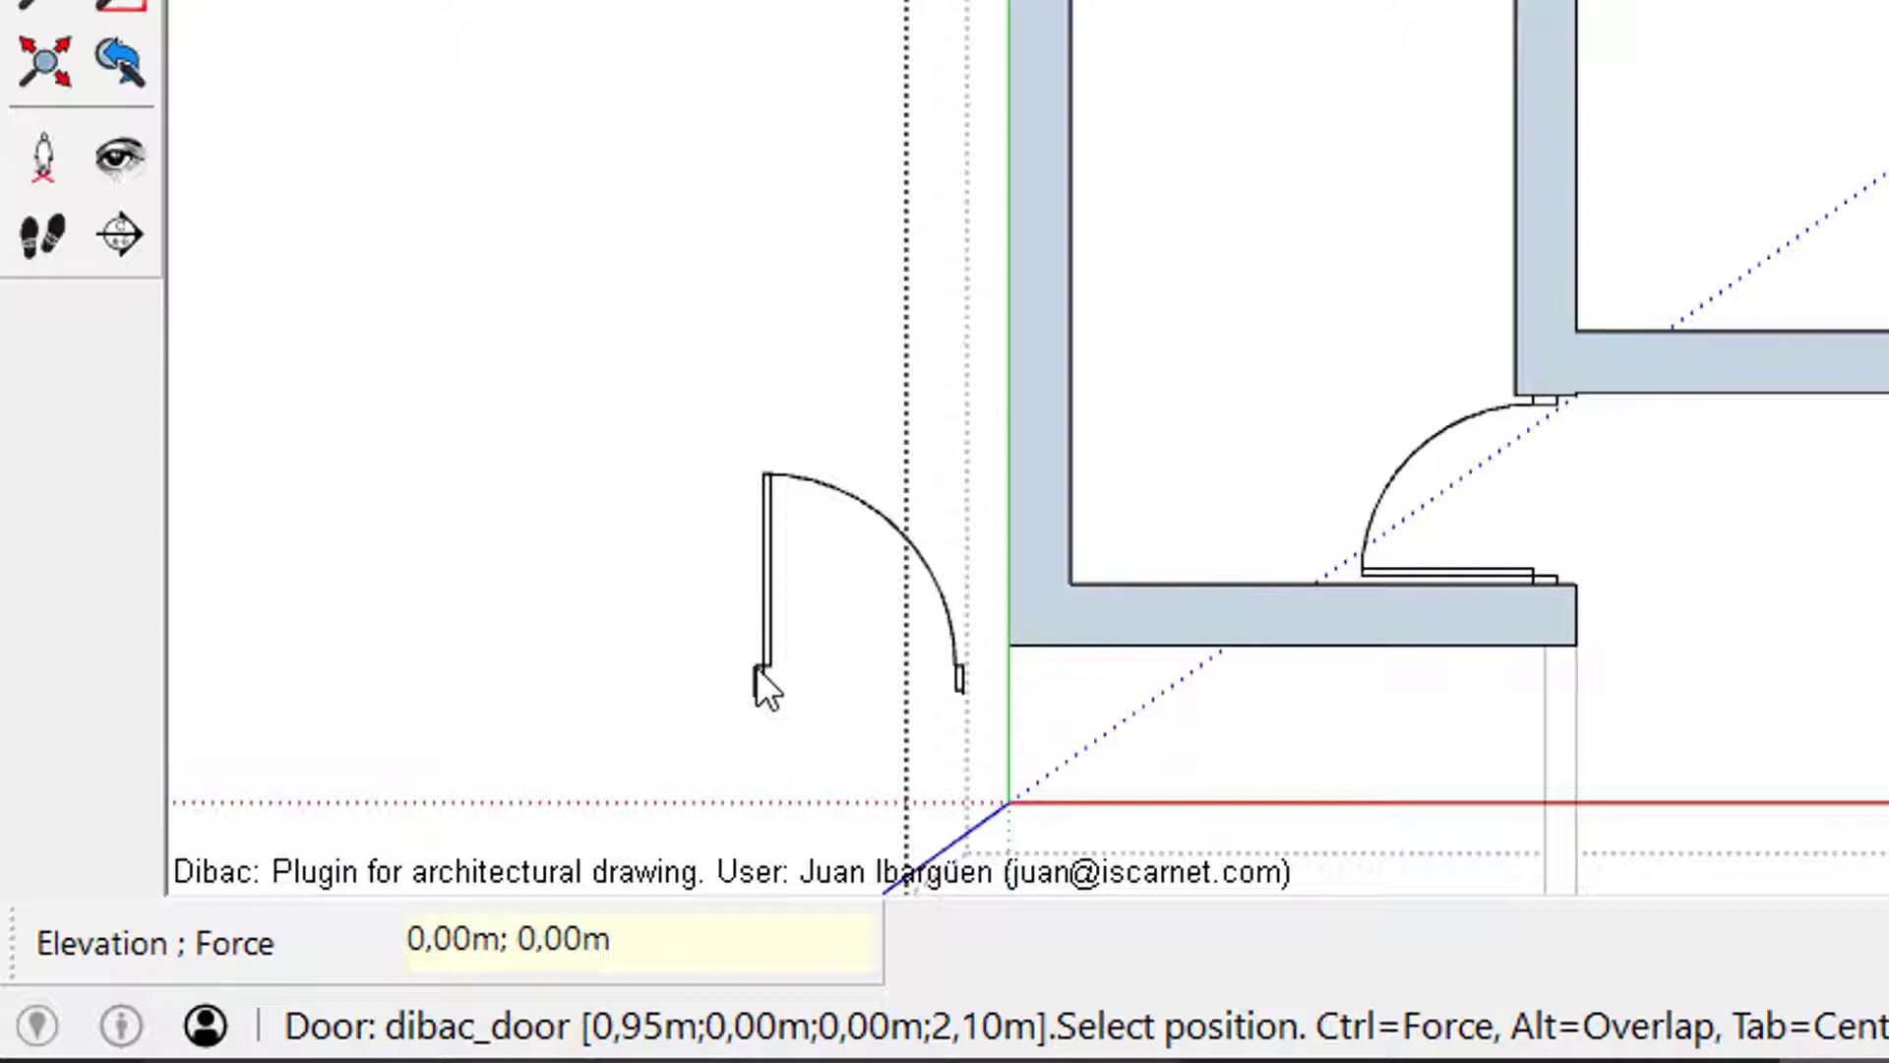
# Step: Offset the door 1,49 m along the wall and switch its anchor end toward the middle room's right wall
pyautogui.write('; 1')
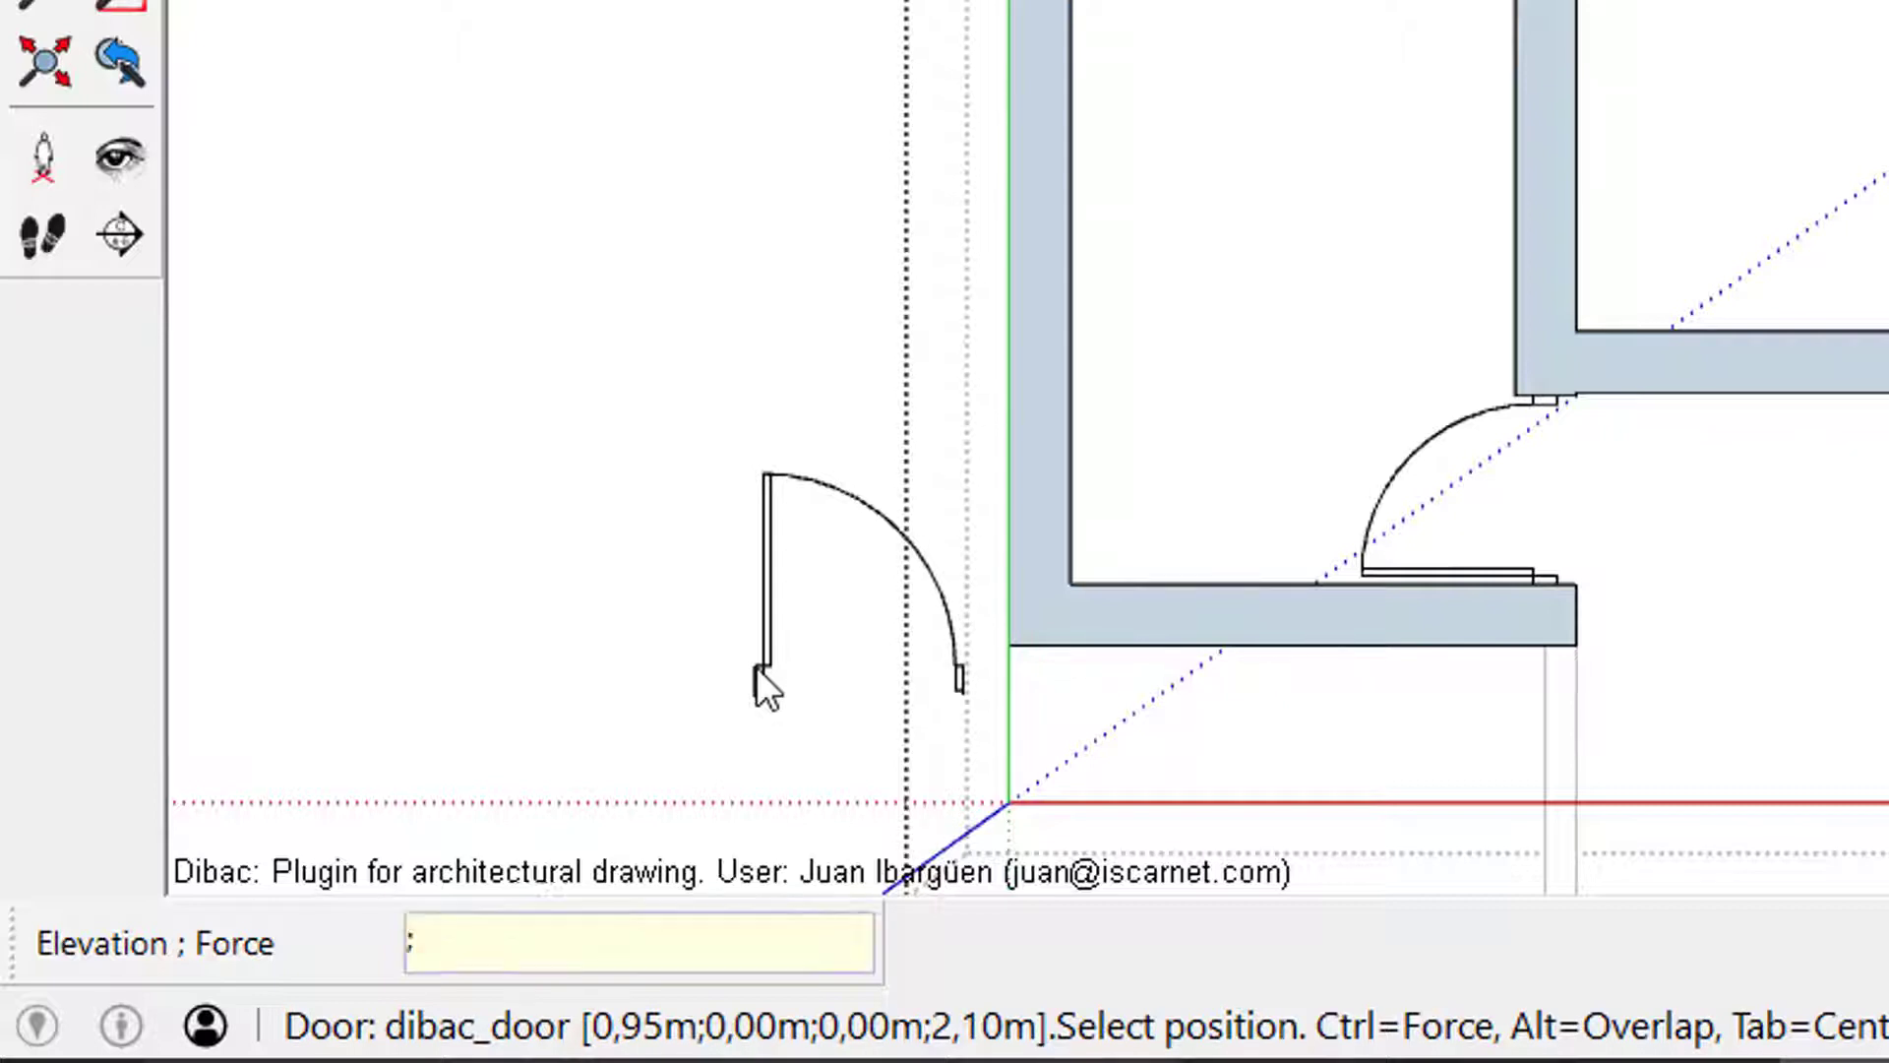
pyautogui.write(',49')
pyautogui.press('Return')
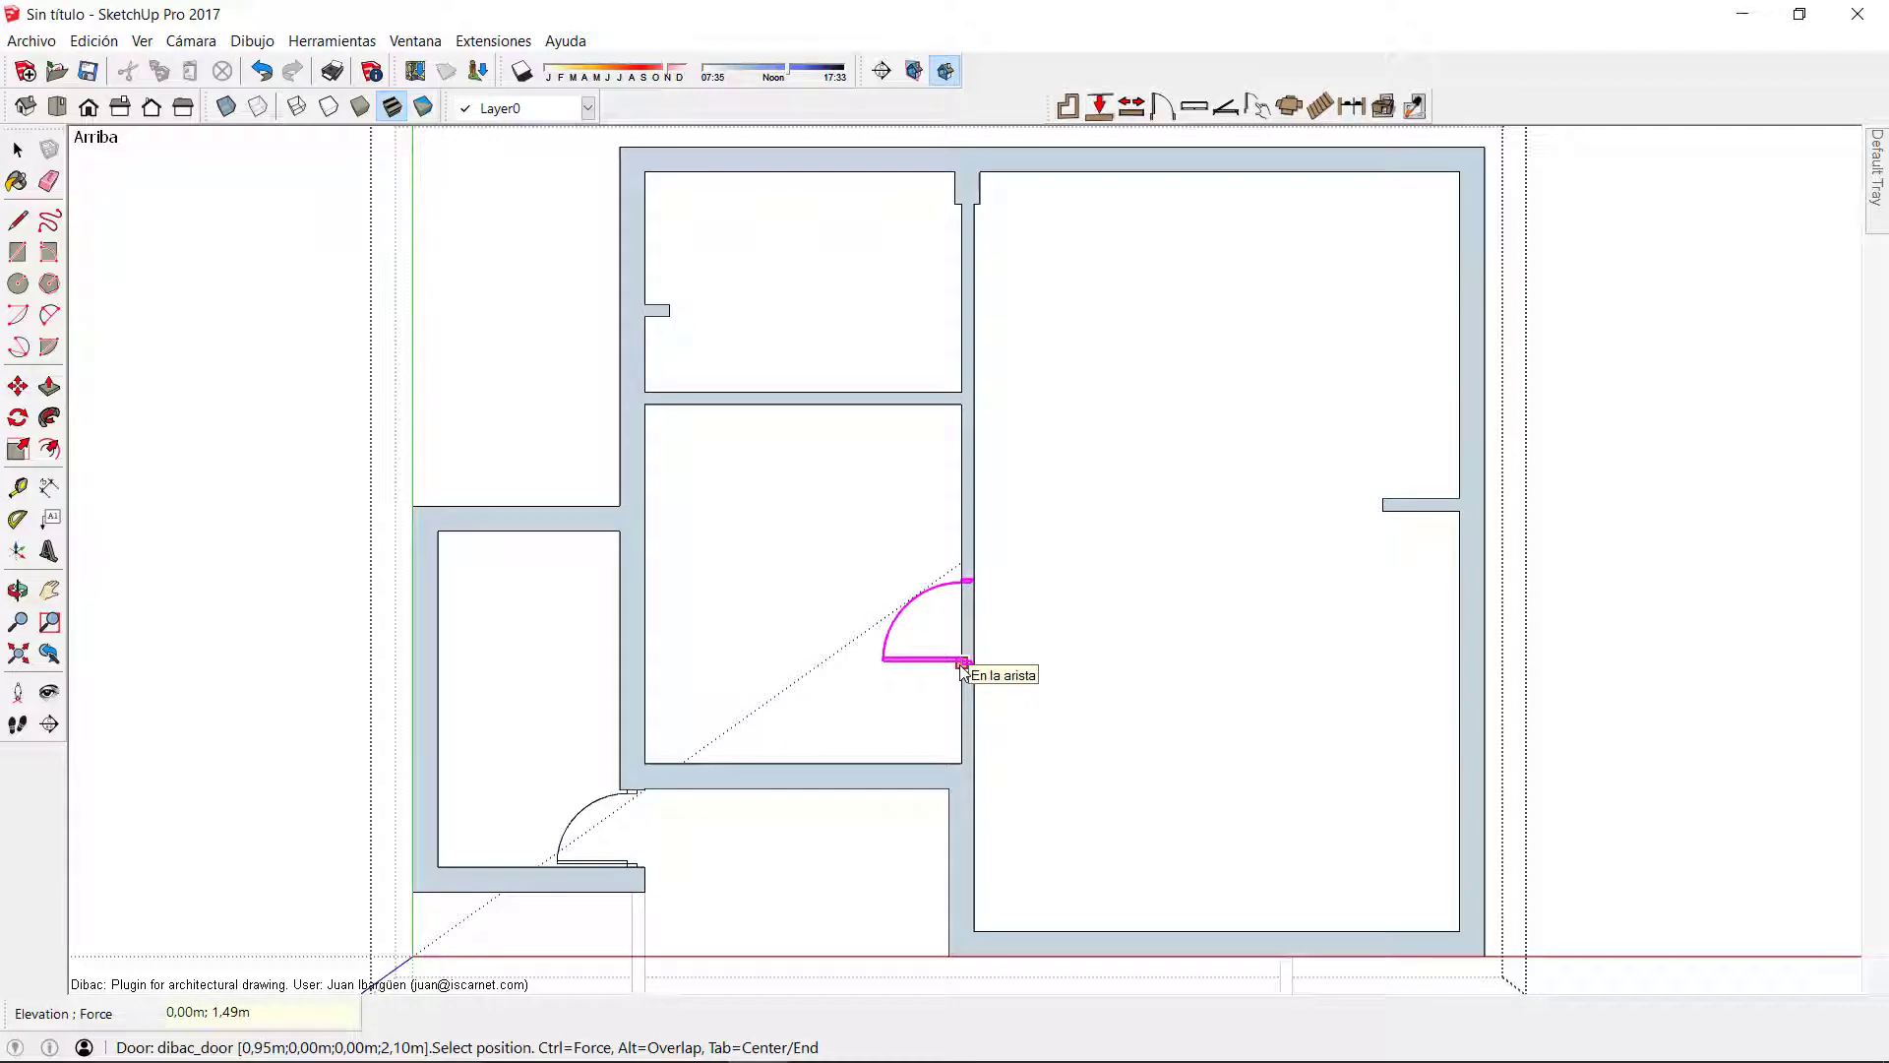
pyautogui.press('Tab')
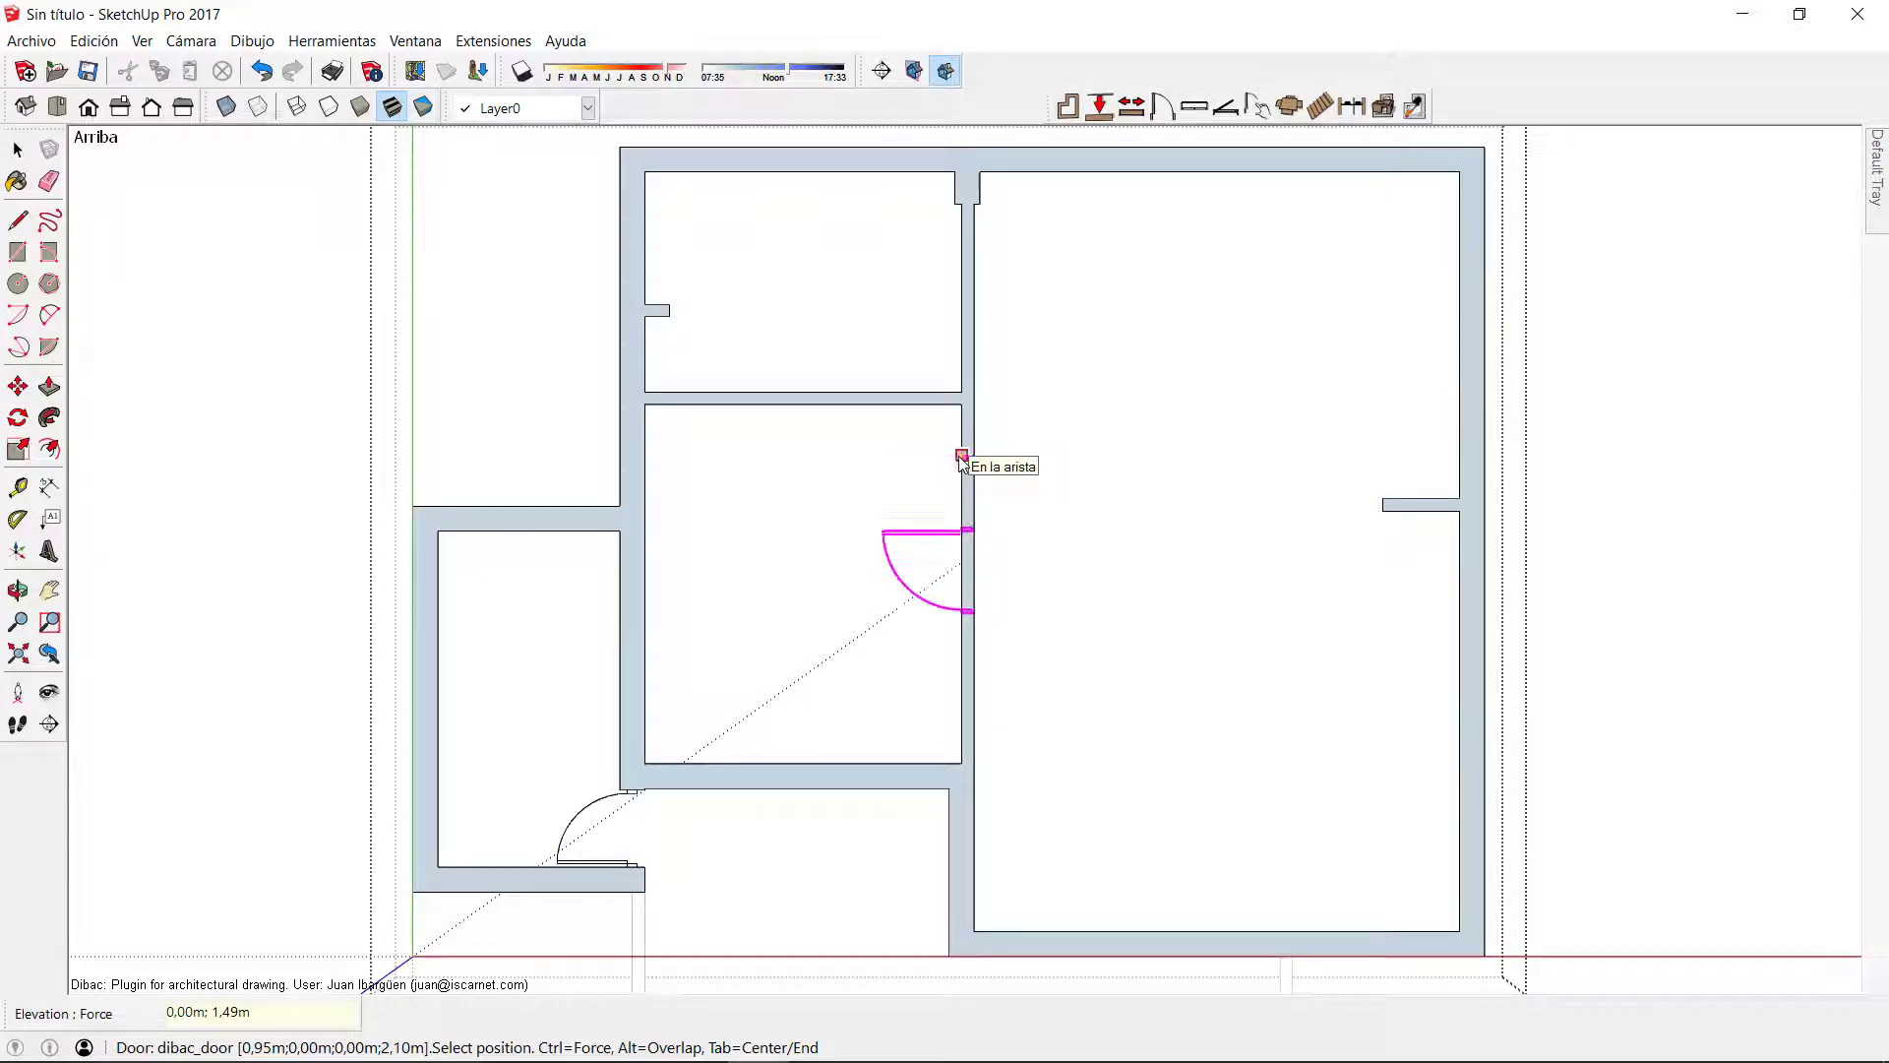
# Step: Place the 0,95 m door in the middle room's right wall and dimension the 1,49 m gap
pyautogui.click(964, 533)
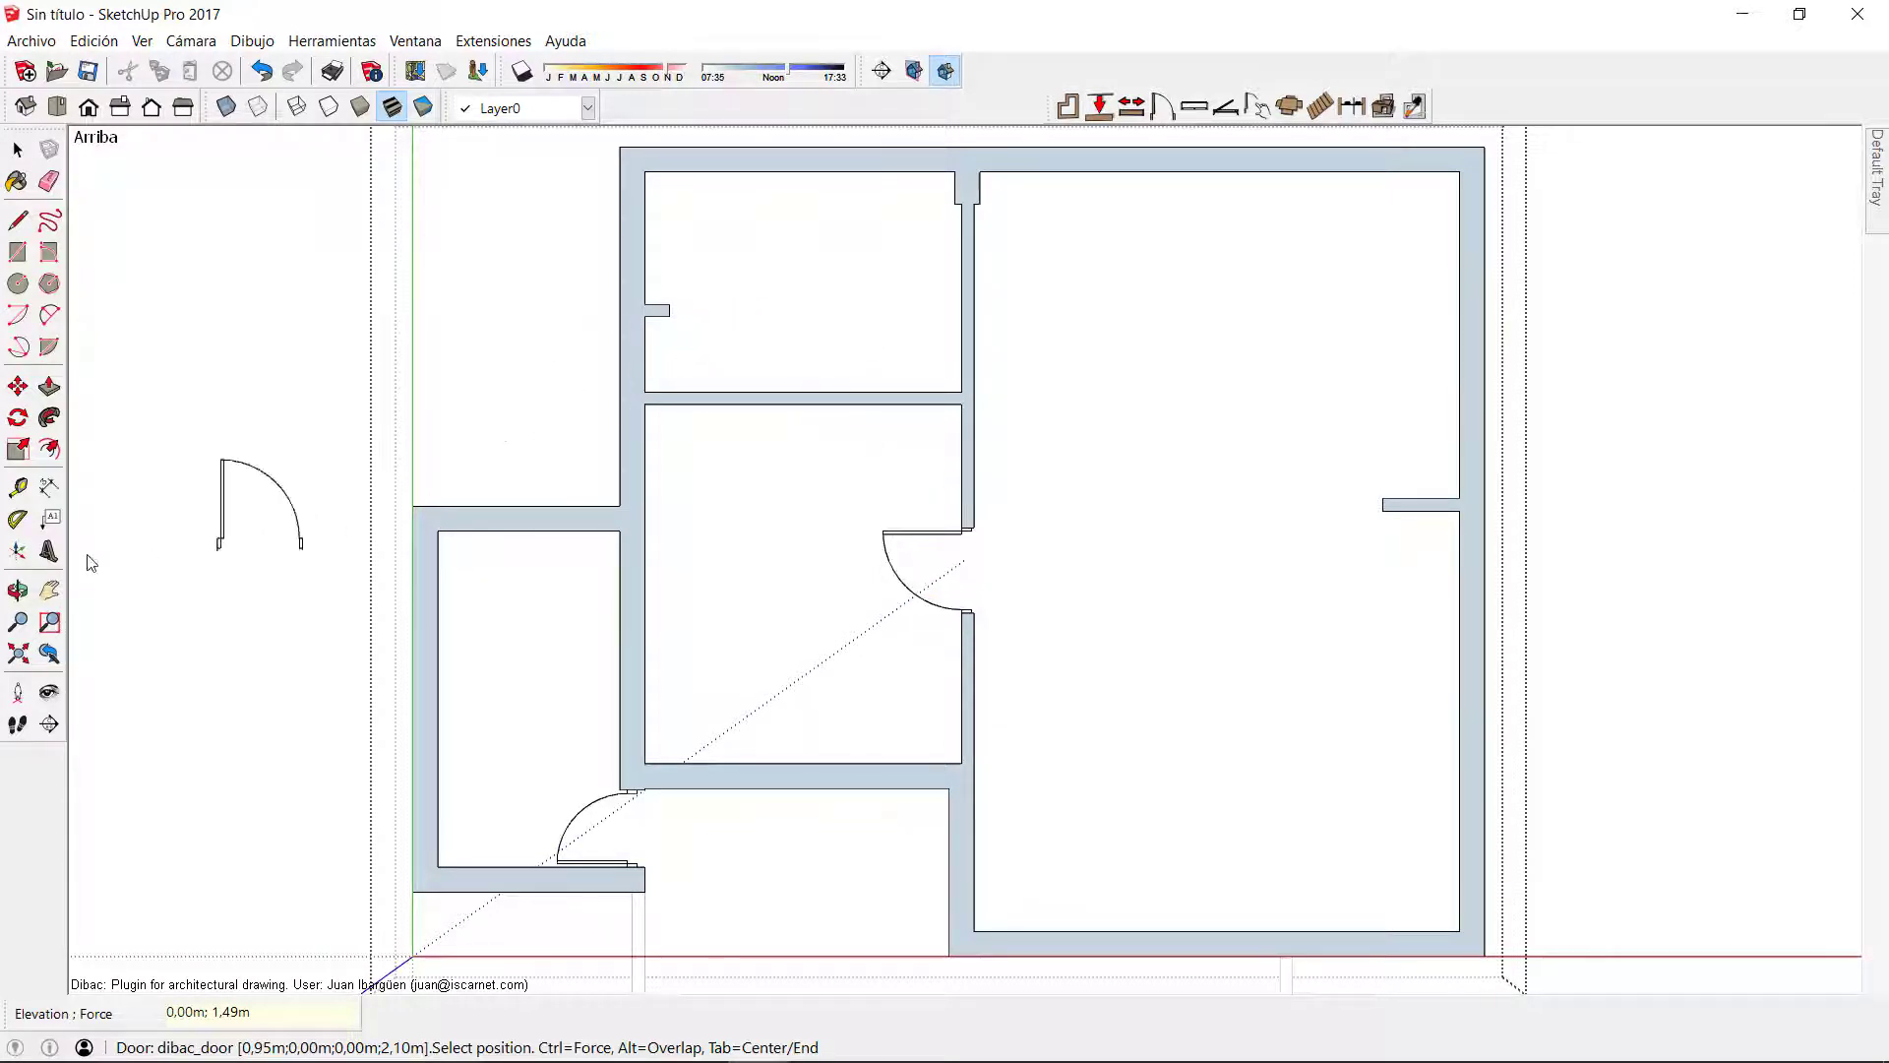
pyautogui.click(49, 487)
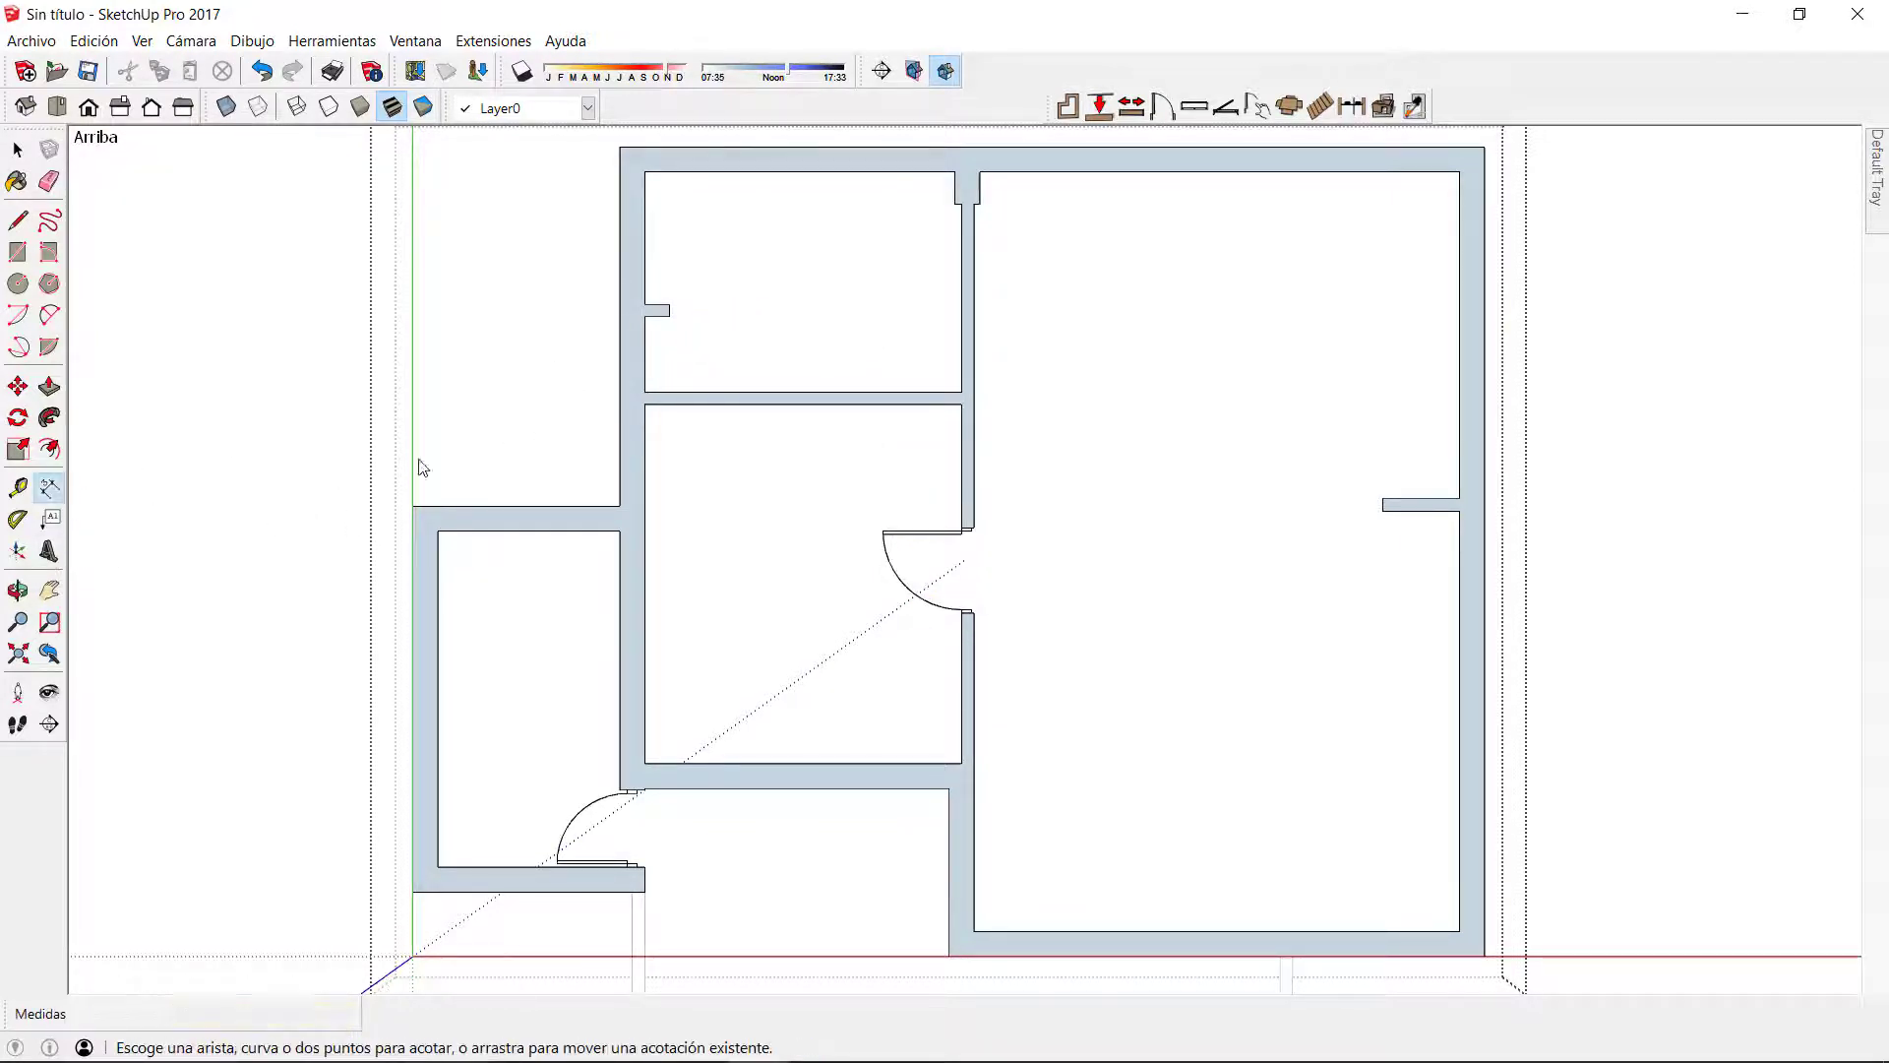
pyautogui.click(962, 468)
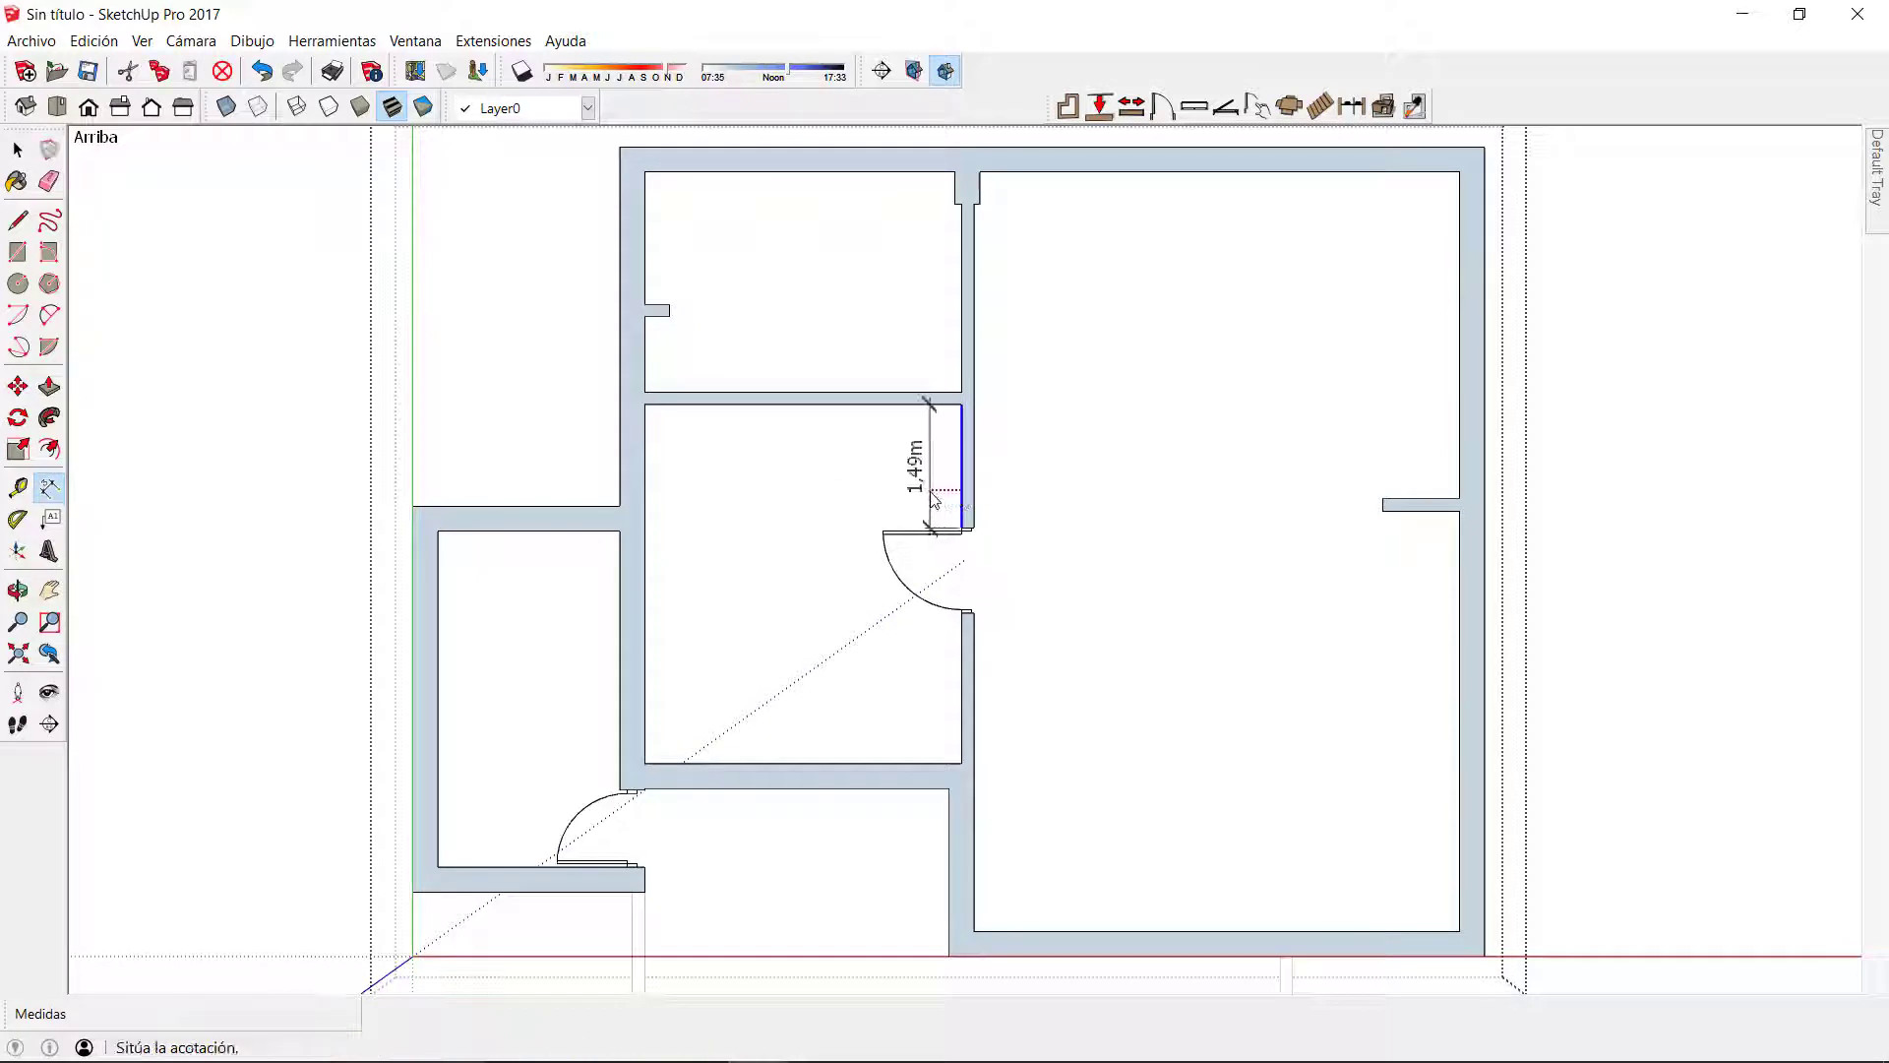
pyautogui.click(931, 492)
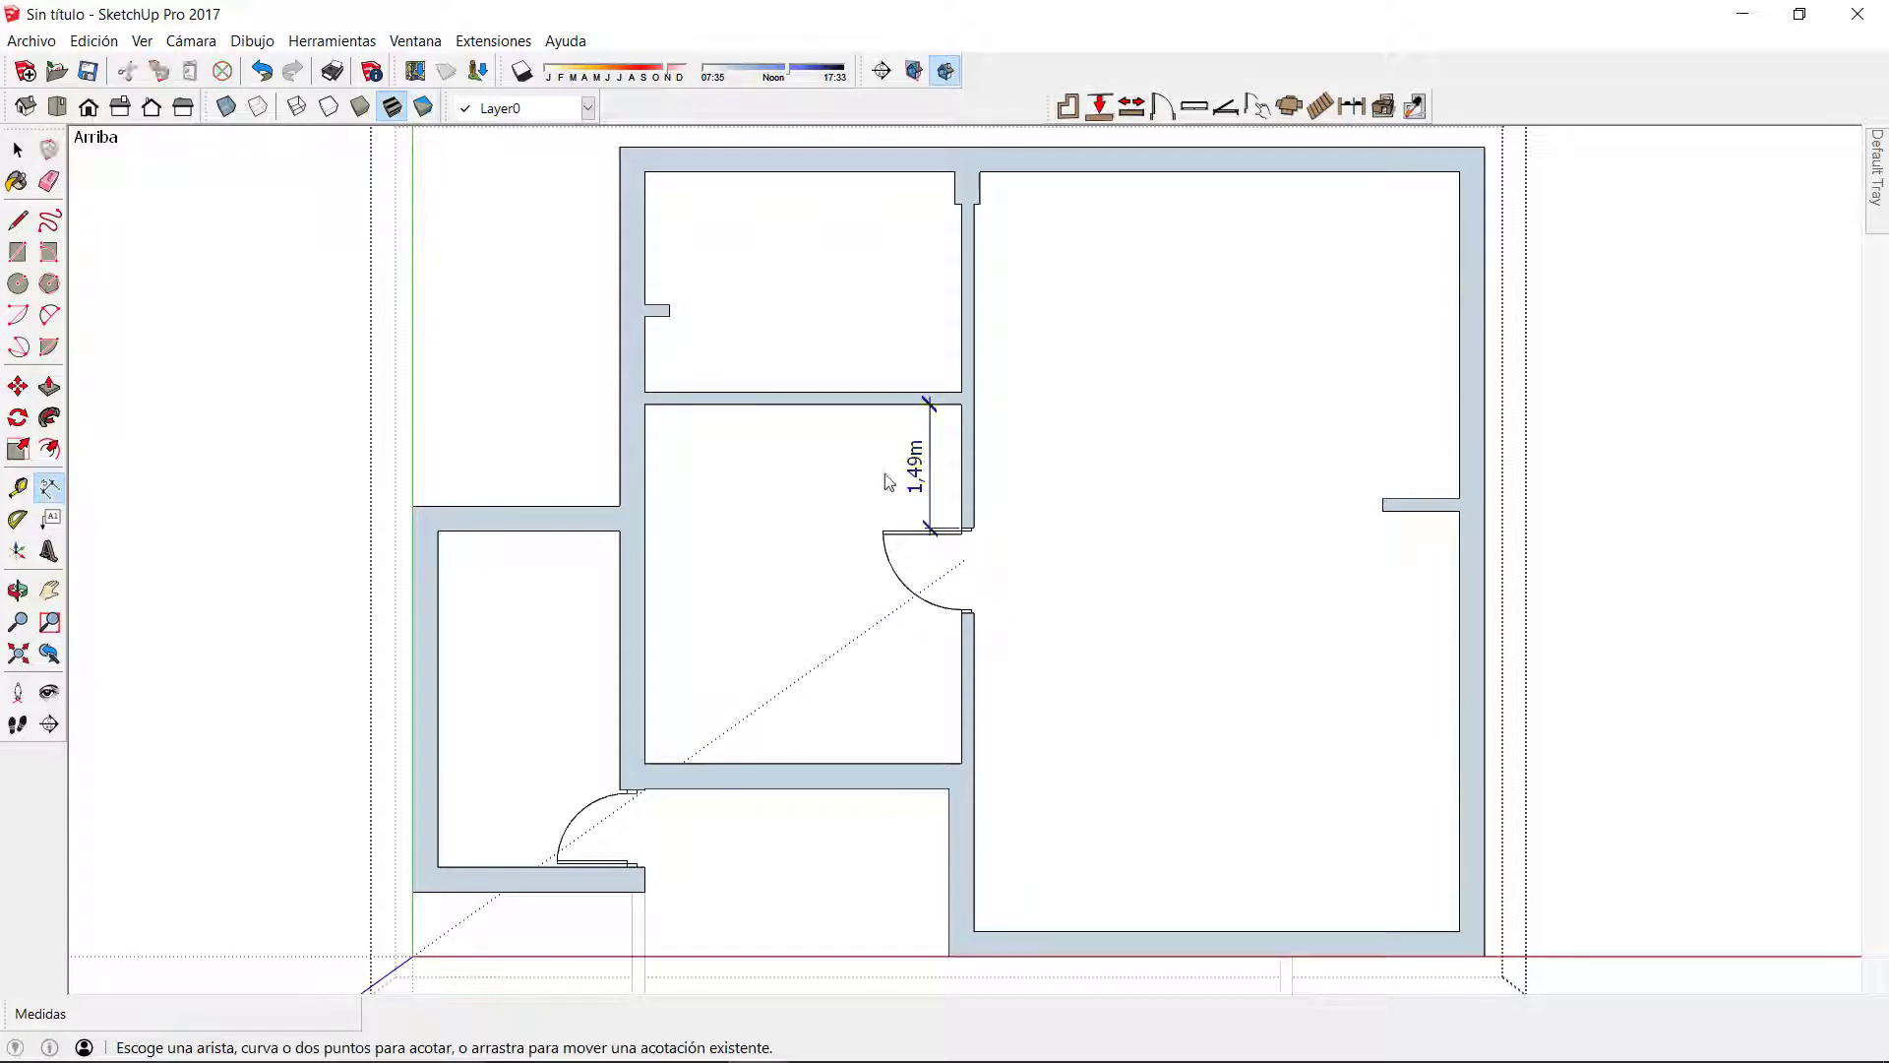
# Step: Delete the 1,49 m dimension beside the door
pyautogui.press('space')
pyautogui.scroll(5, 936, 498)
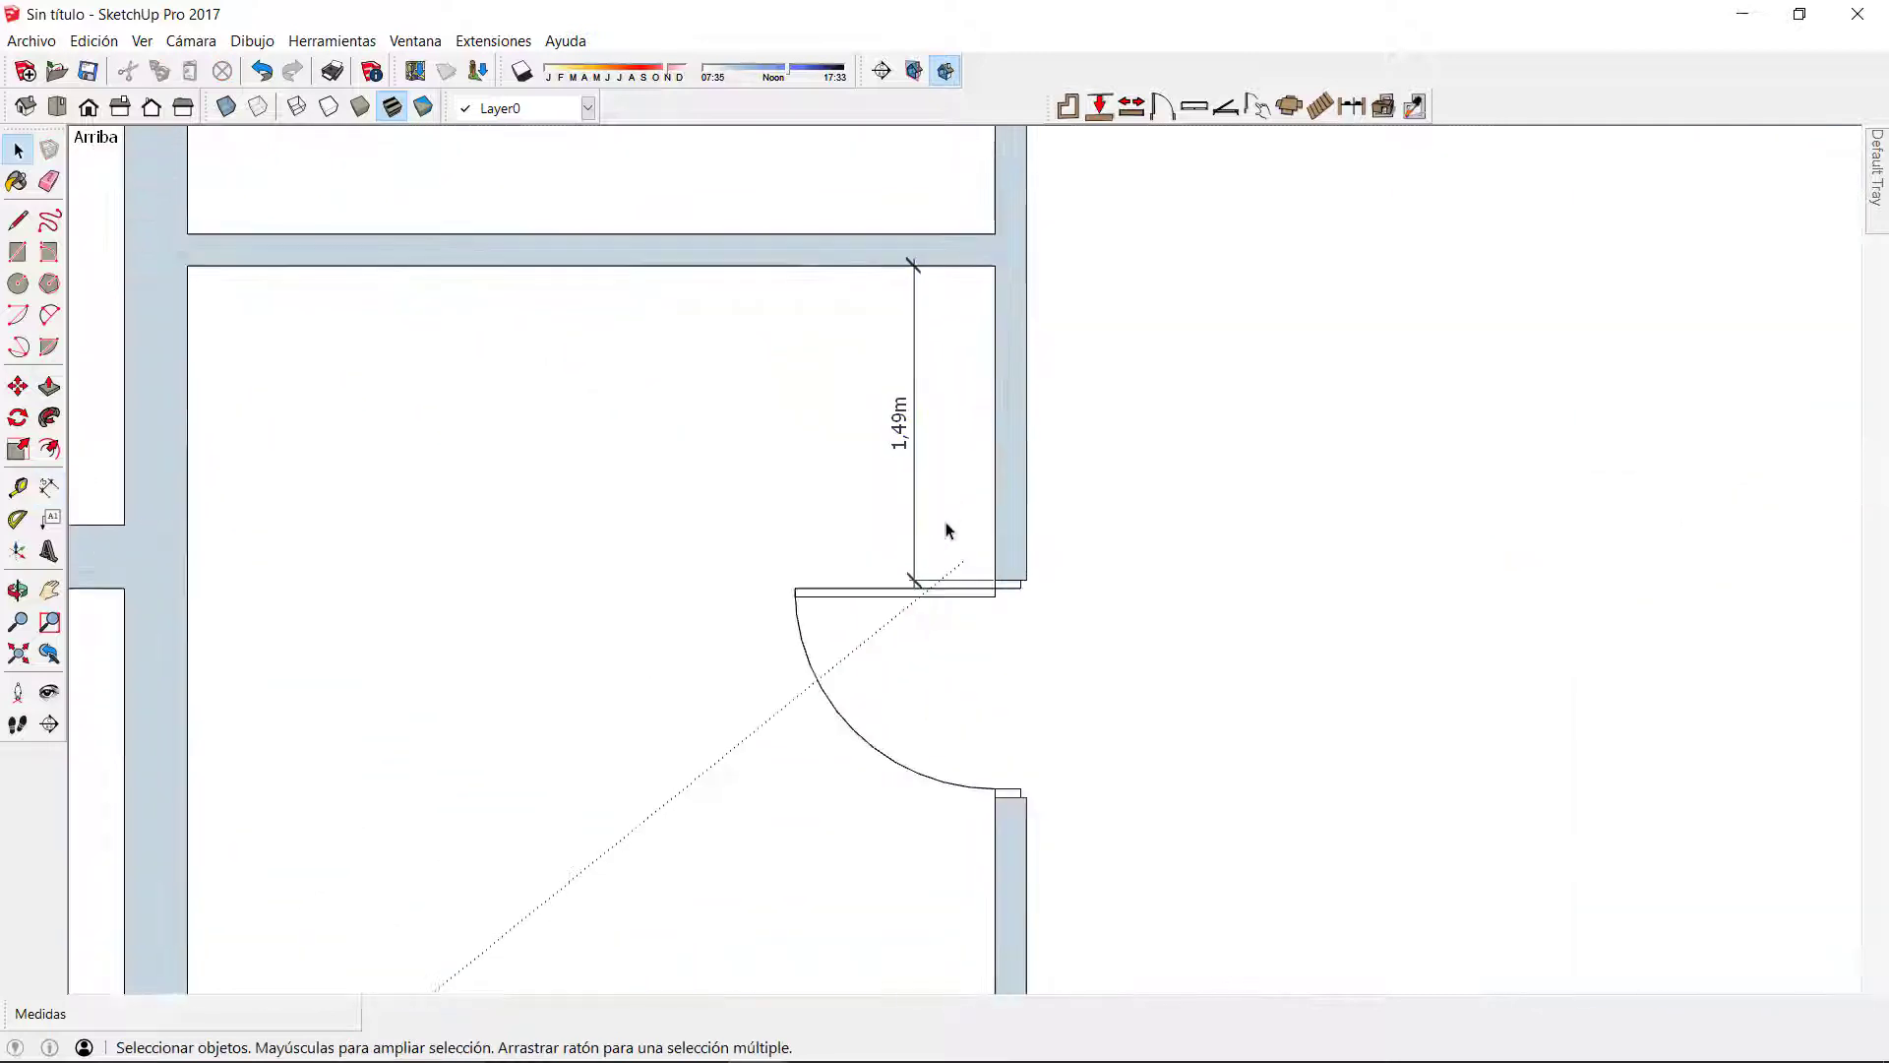
pyautogui.scroll(-5, 947, 533)
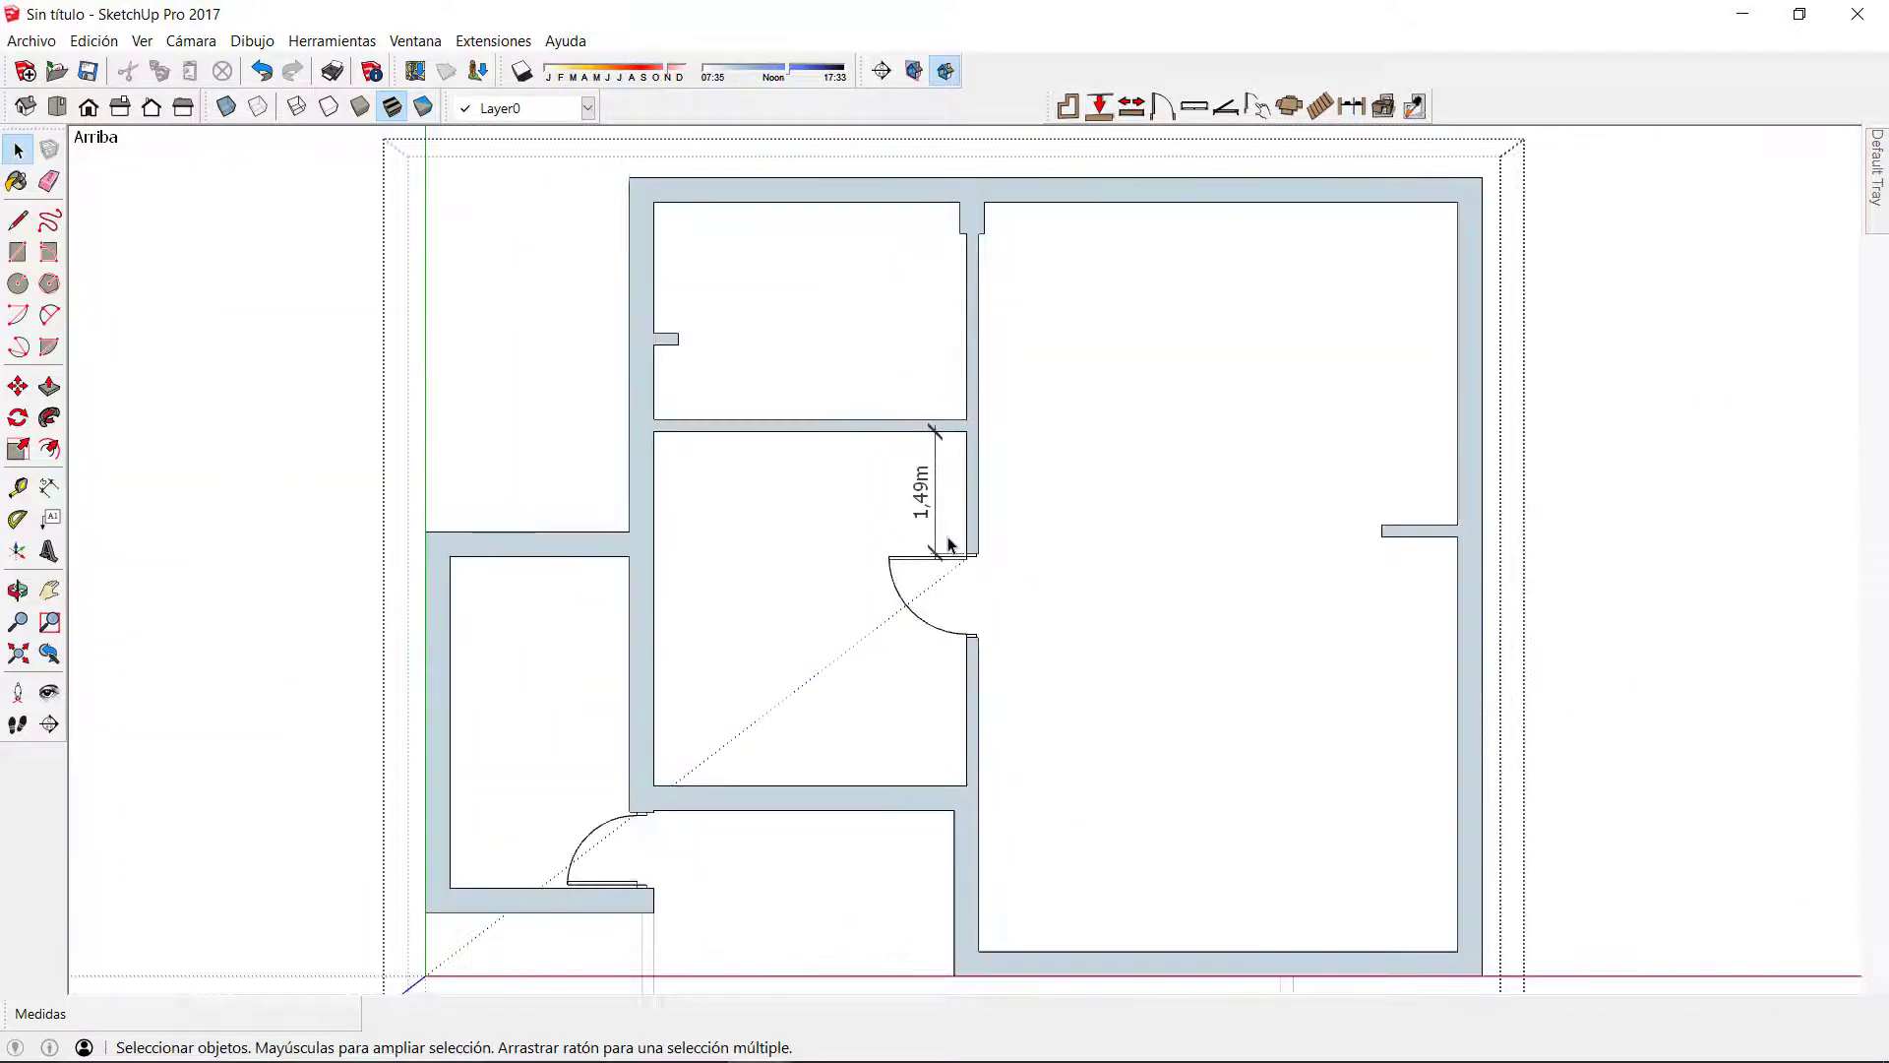
pyautogui.click(930, 500)
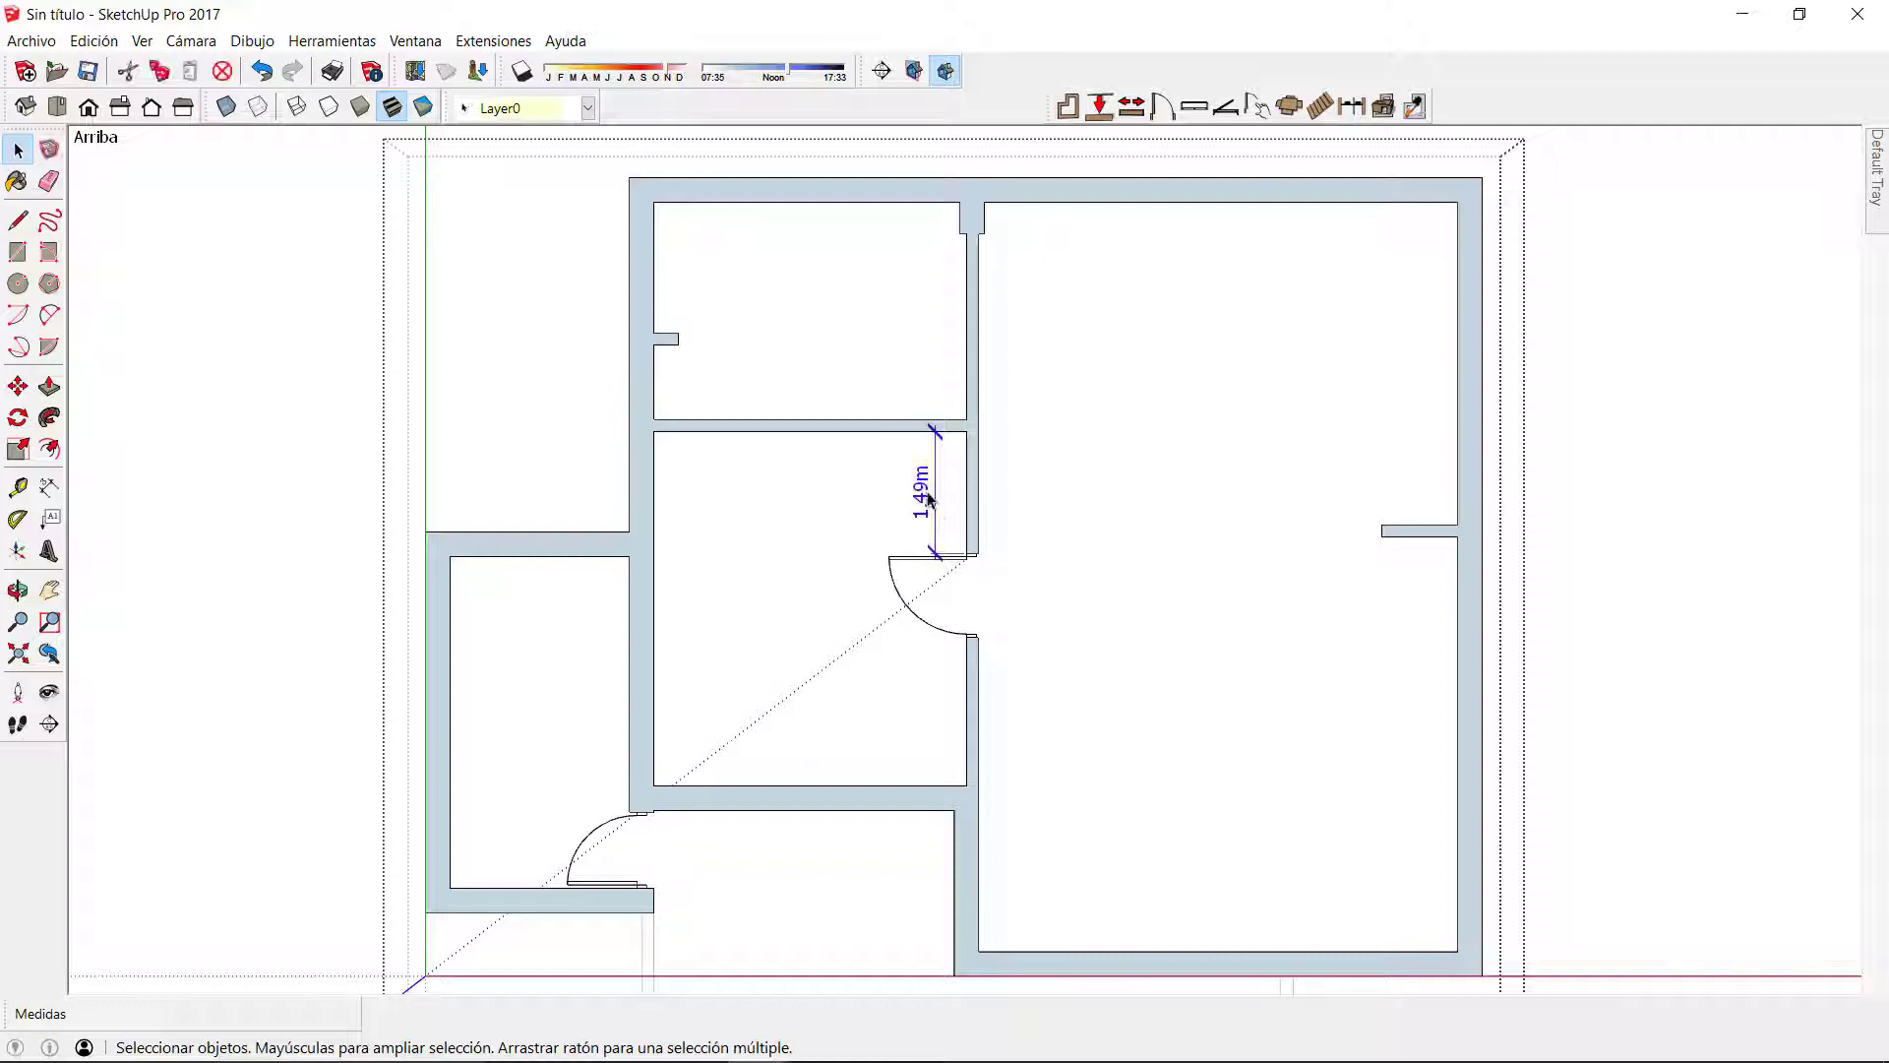
pyautogui.press('Delete')
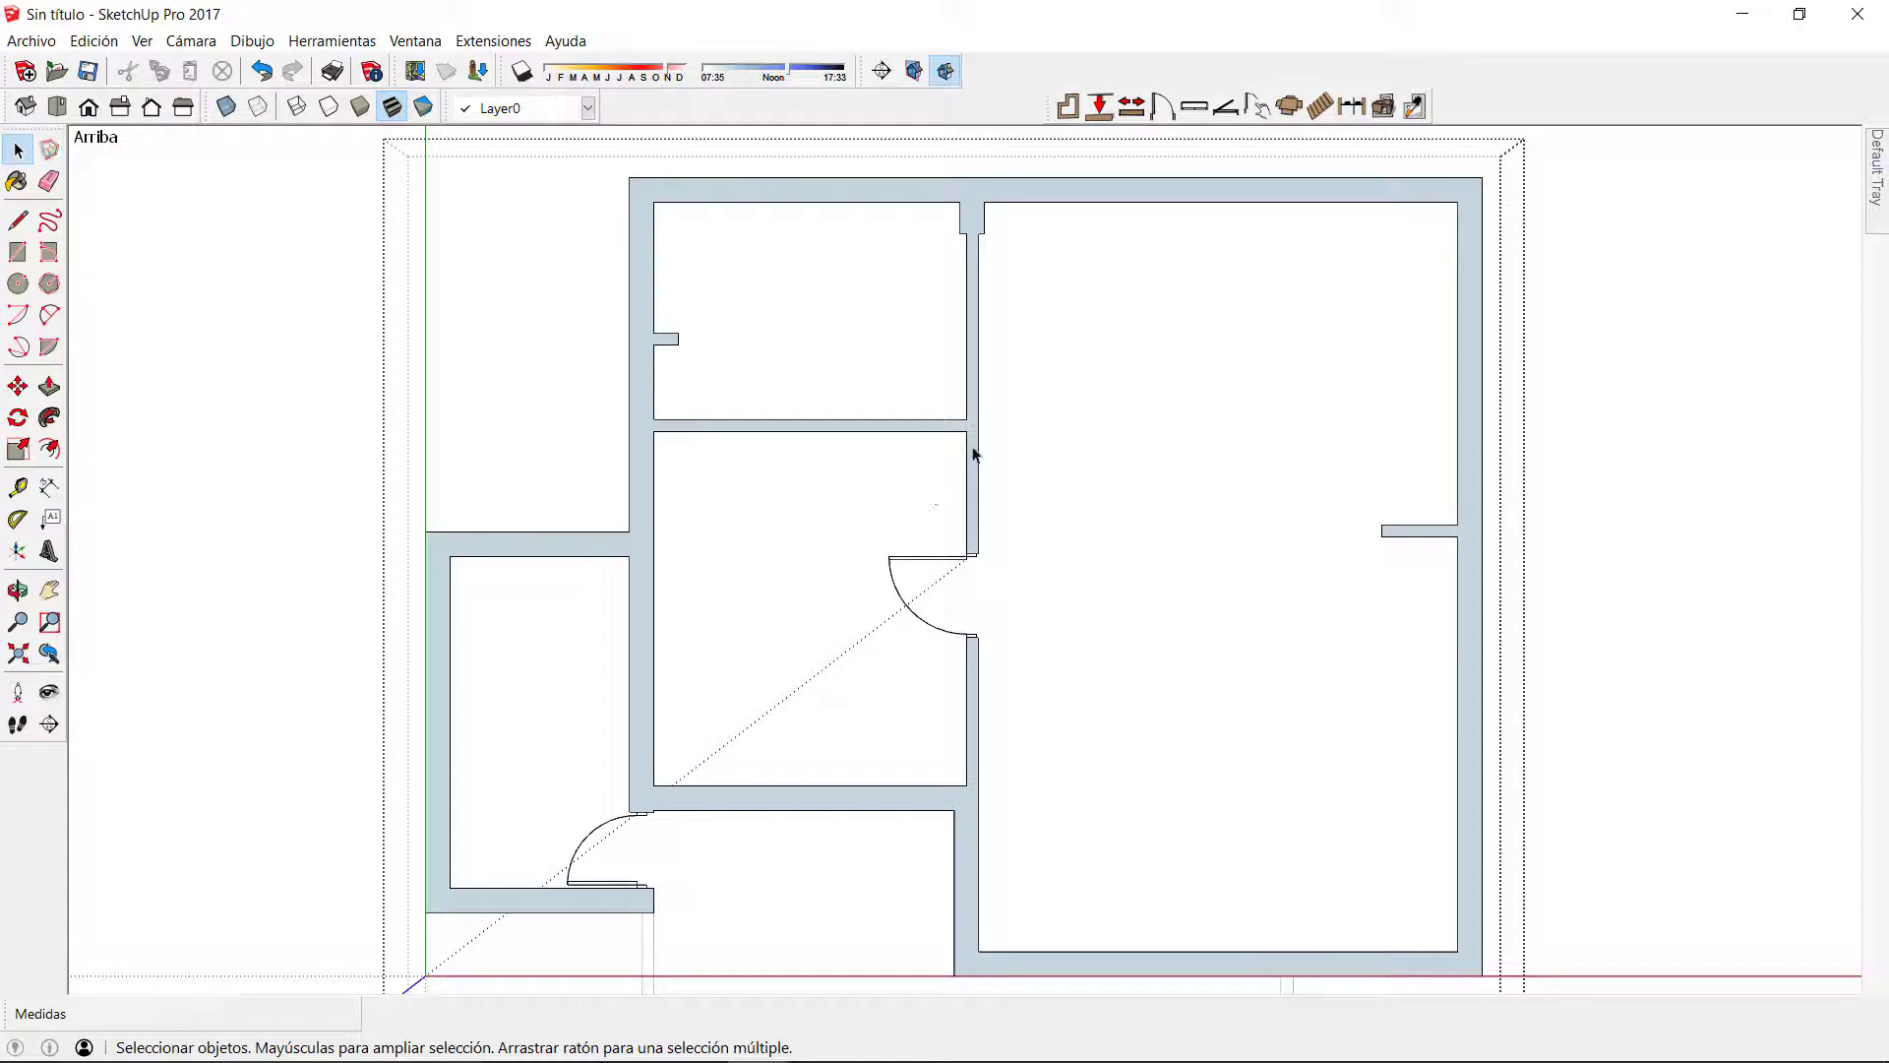
# Step: Set the Dibac door to Slab 1 1,20 m, centred at Align 50%
pyautogui.click(1164, 105)
pyautogui.click(918, 622)
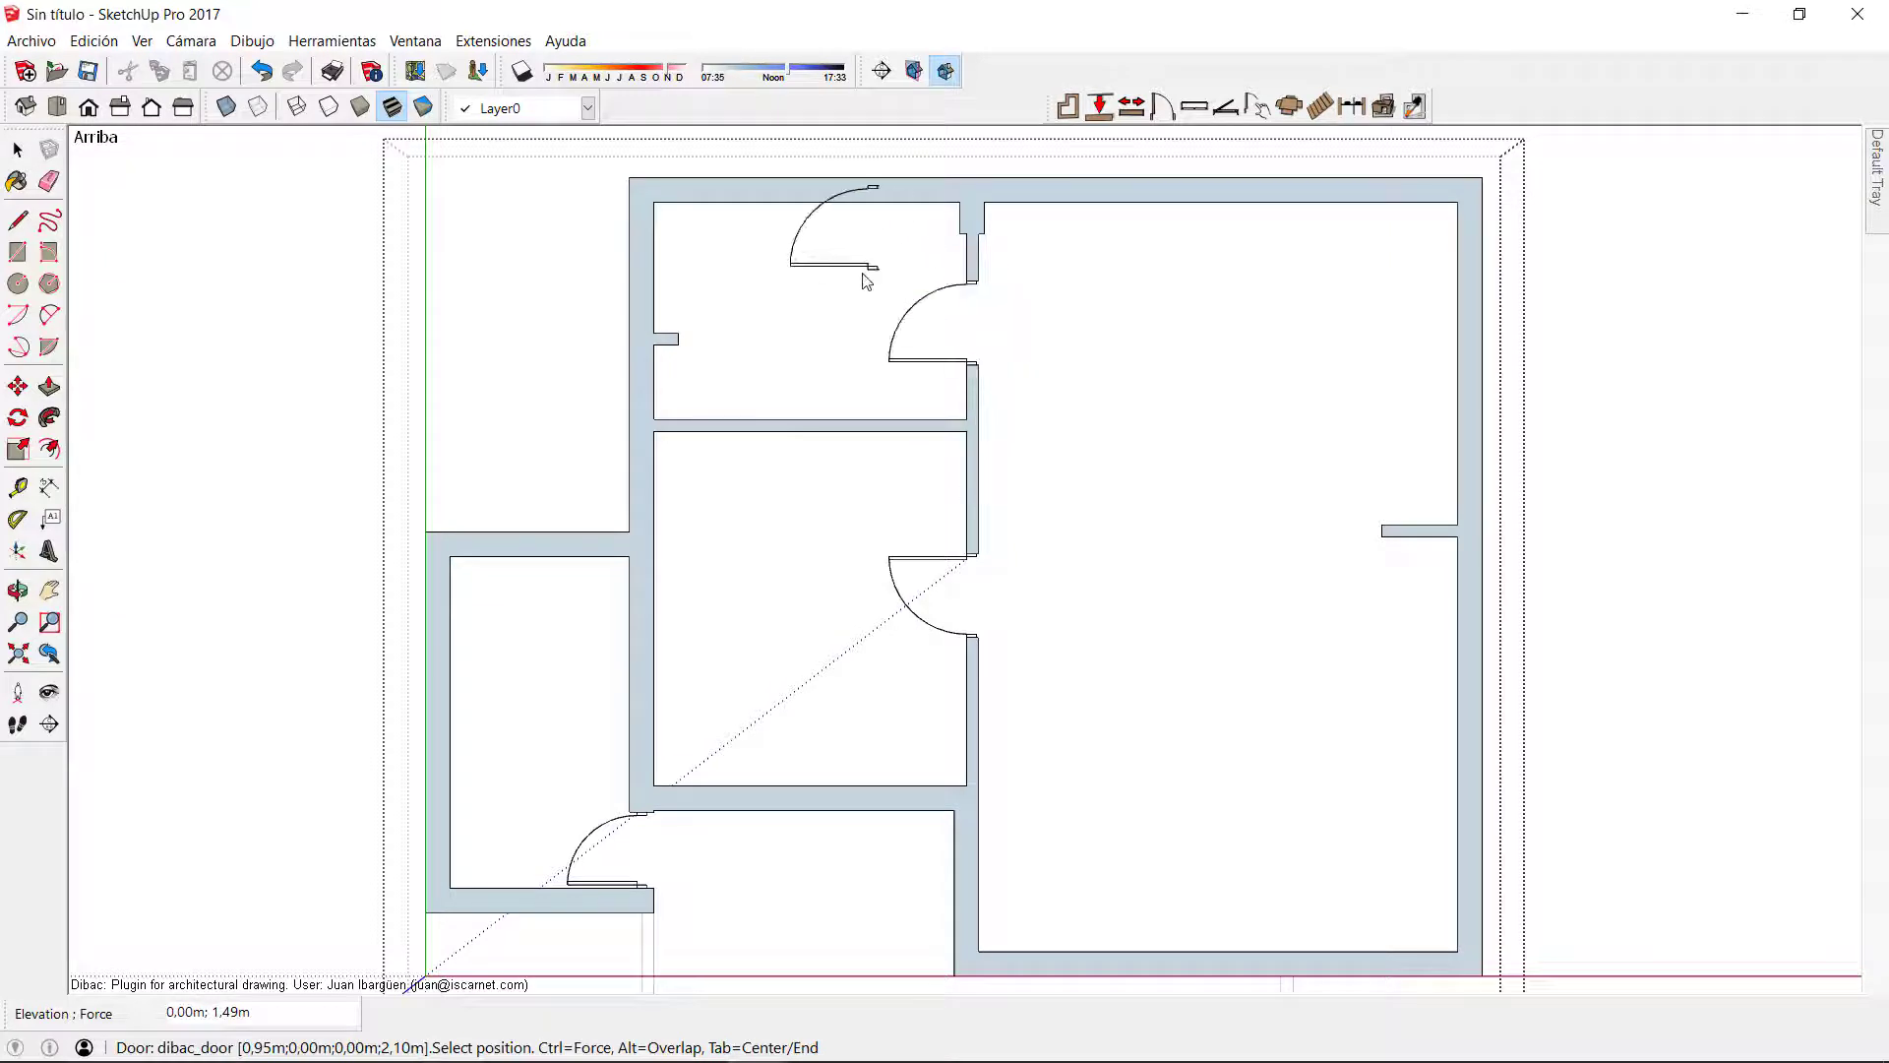
pyautogui.keyDown('shift'); pyautogui.moveTo(991, 771); pyautogui.dragTo(937, 513, button='middle'); pyautogui.keyUp('shift')
pyautogui.click(937, 513)
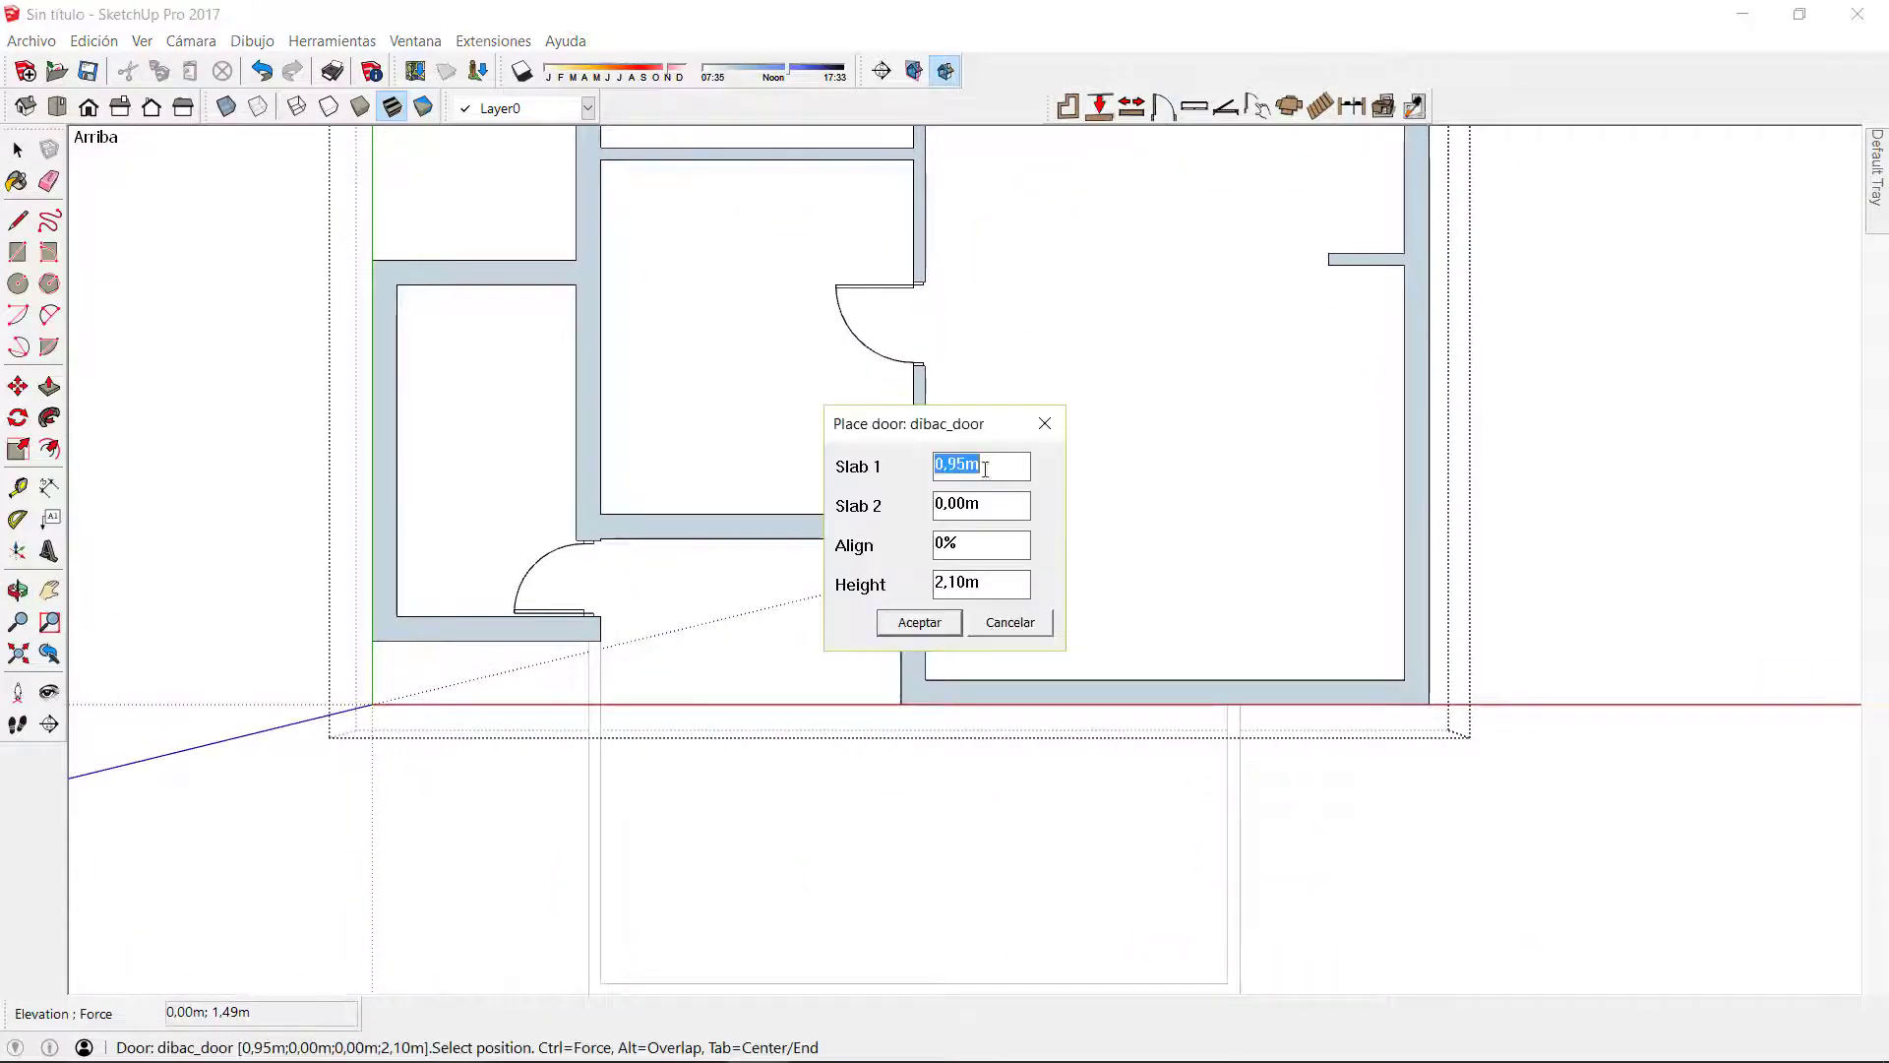
pyautogui.write('1,20')
pyautogui.press('Tab')
pyautogui.press('Tab')
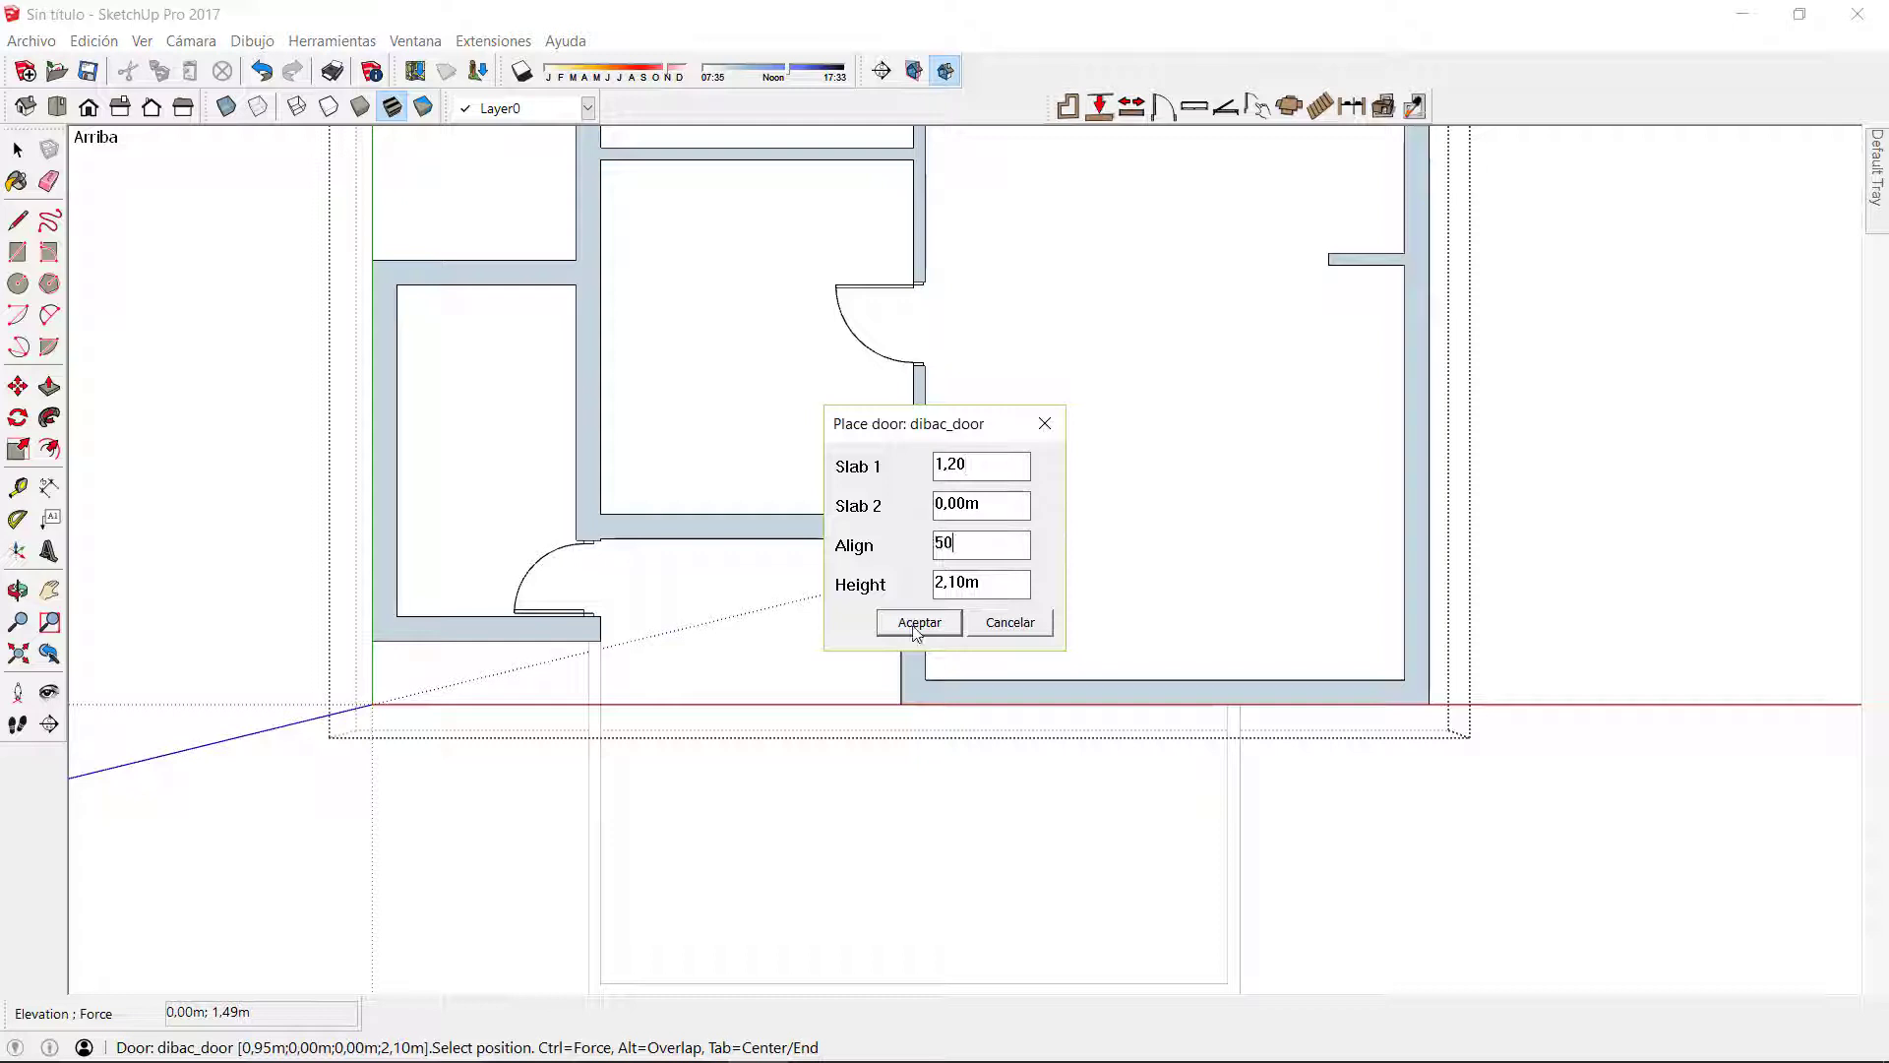
pyautogui.click(919, 622)
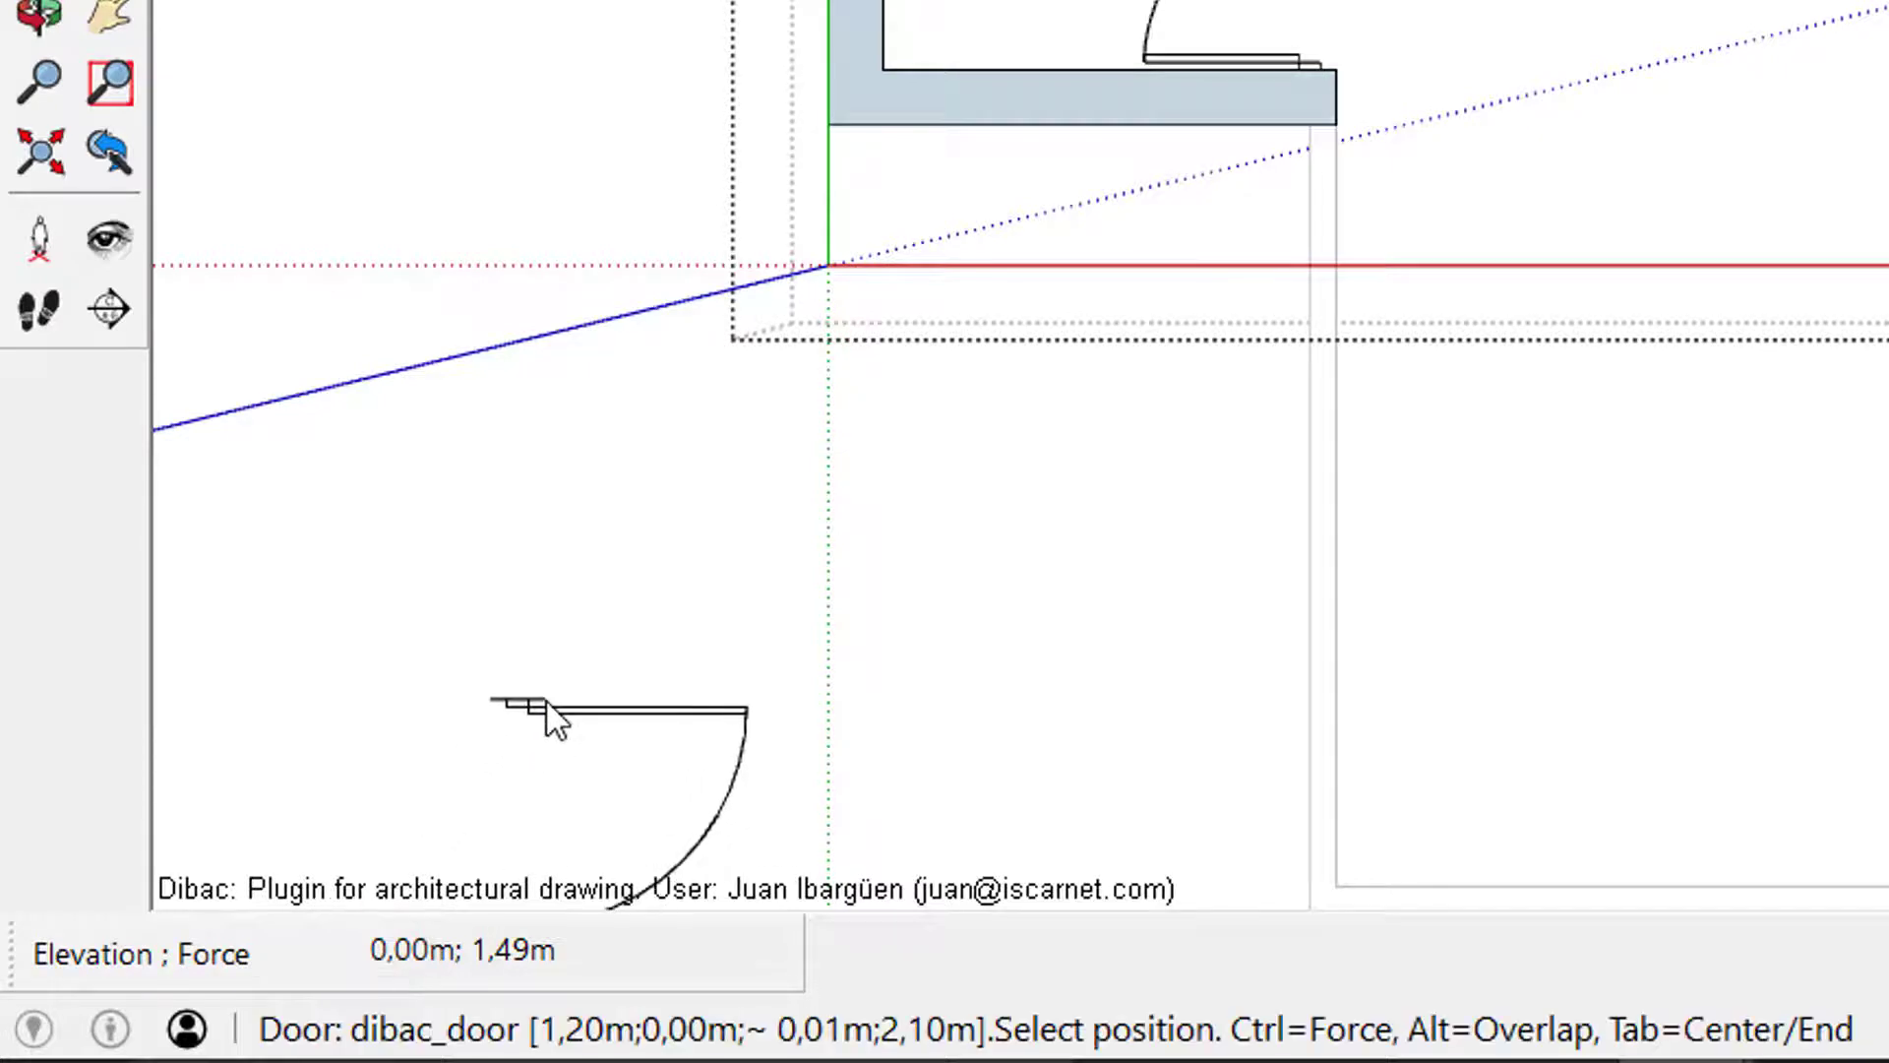
# Step: Place the 1,20 m door at 0,1 m elevation, centre-anchored, in the large room's lower opening
pyautogui.write('0,1')
pyautogui.press('Return')
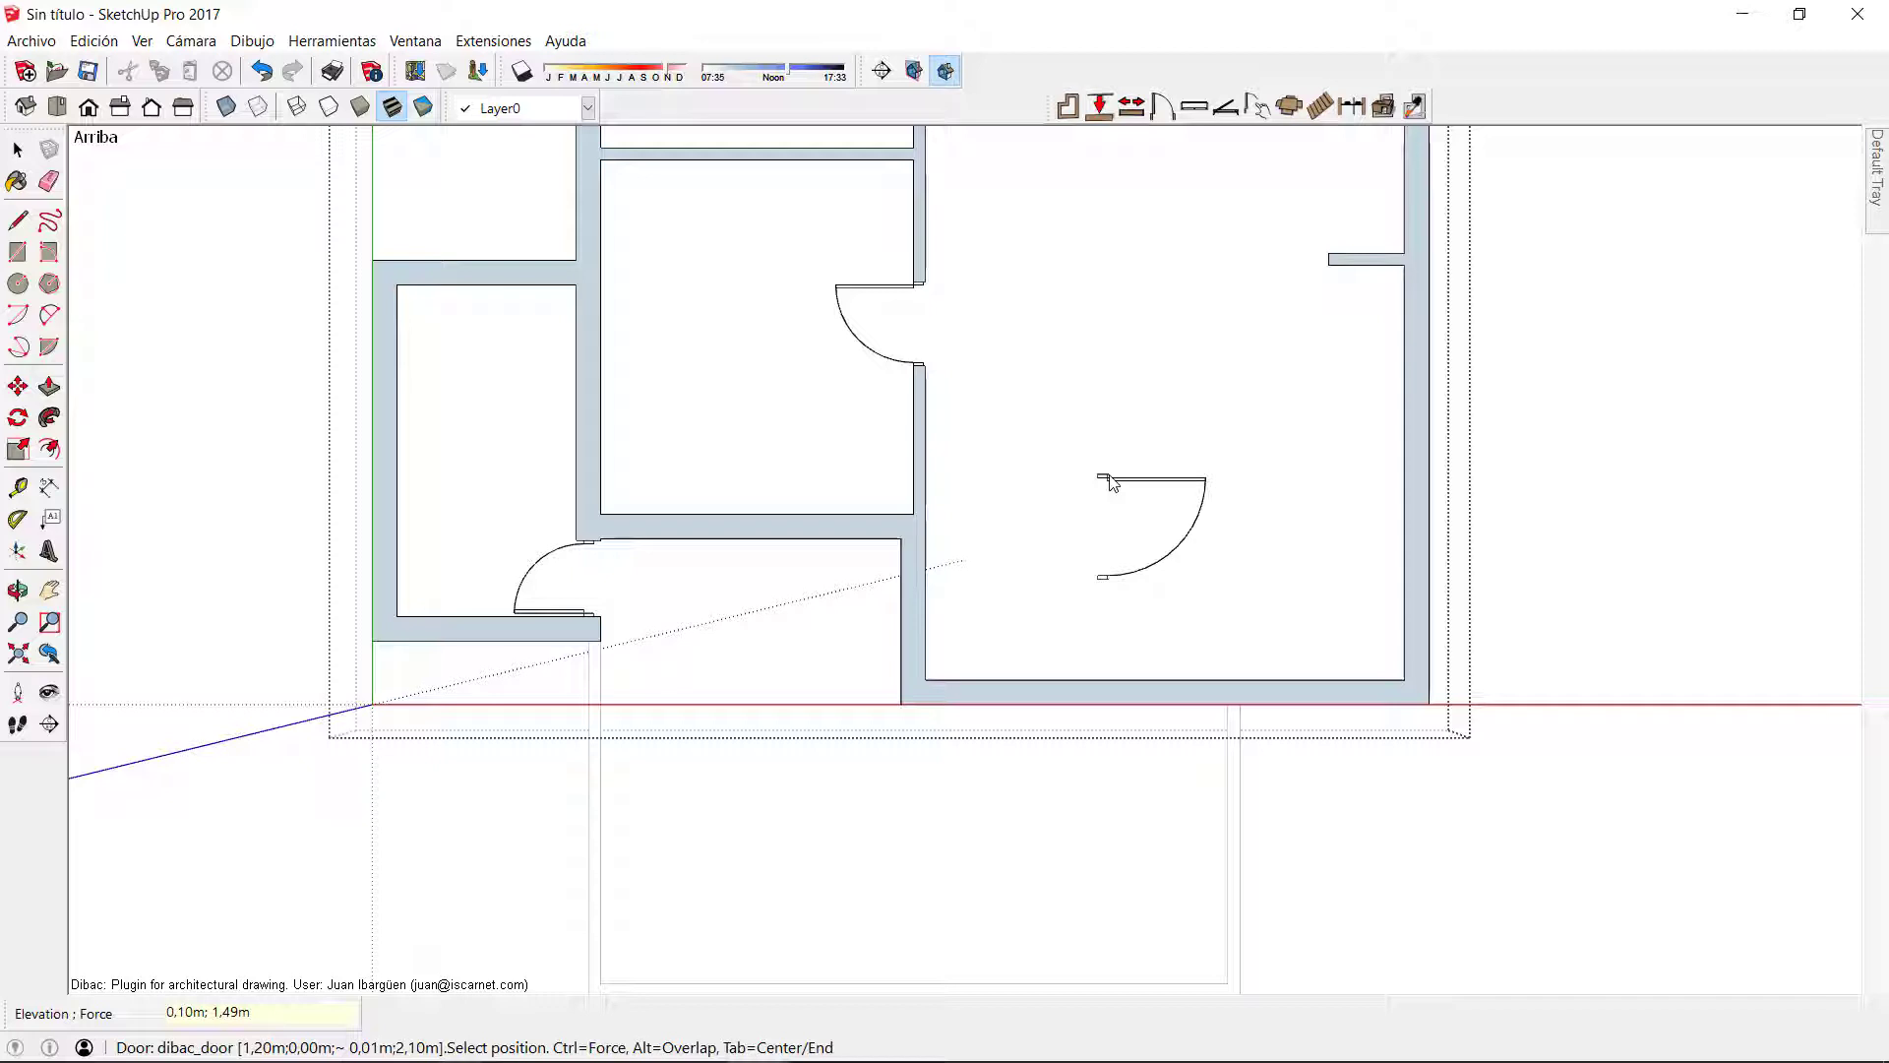
pyautogui.press('Tab')
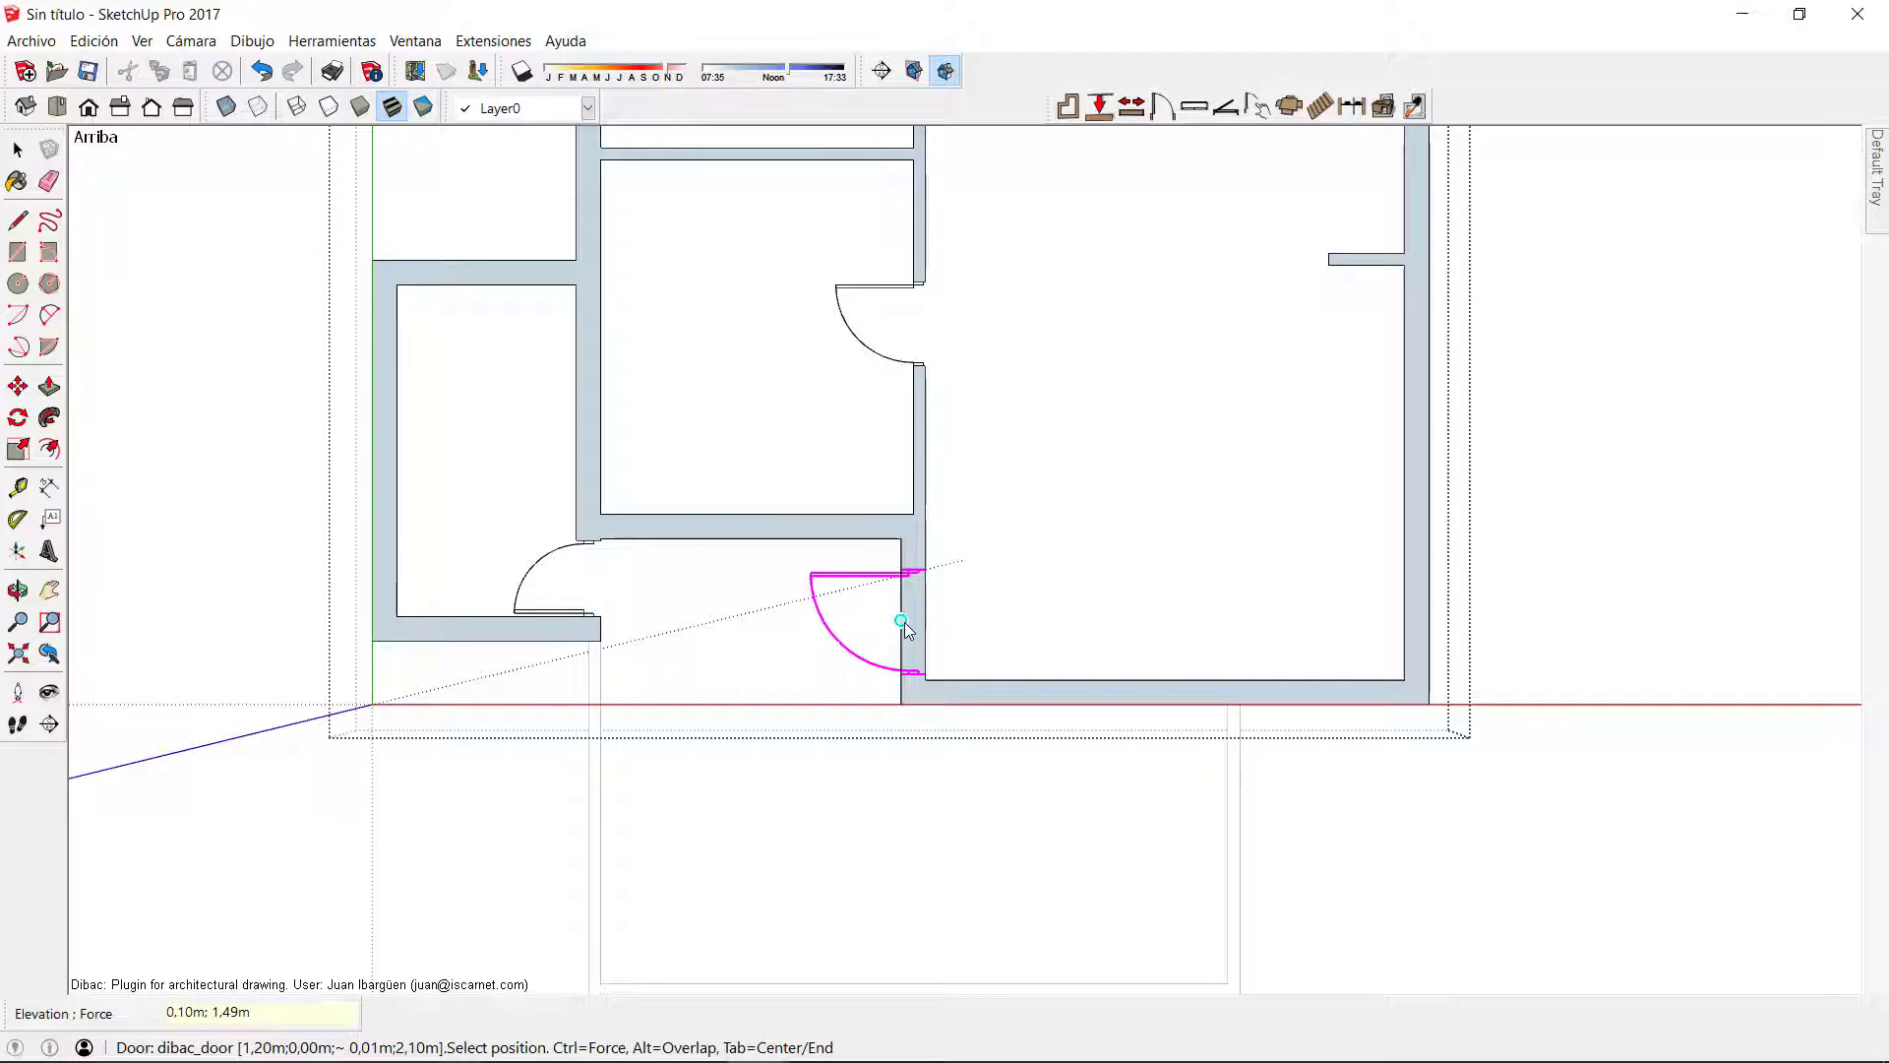
pyautogui.scroll(3, 905, 630)
pyautogui.click(935, 540)
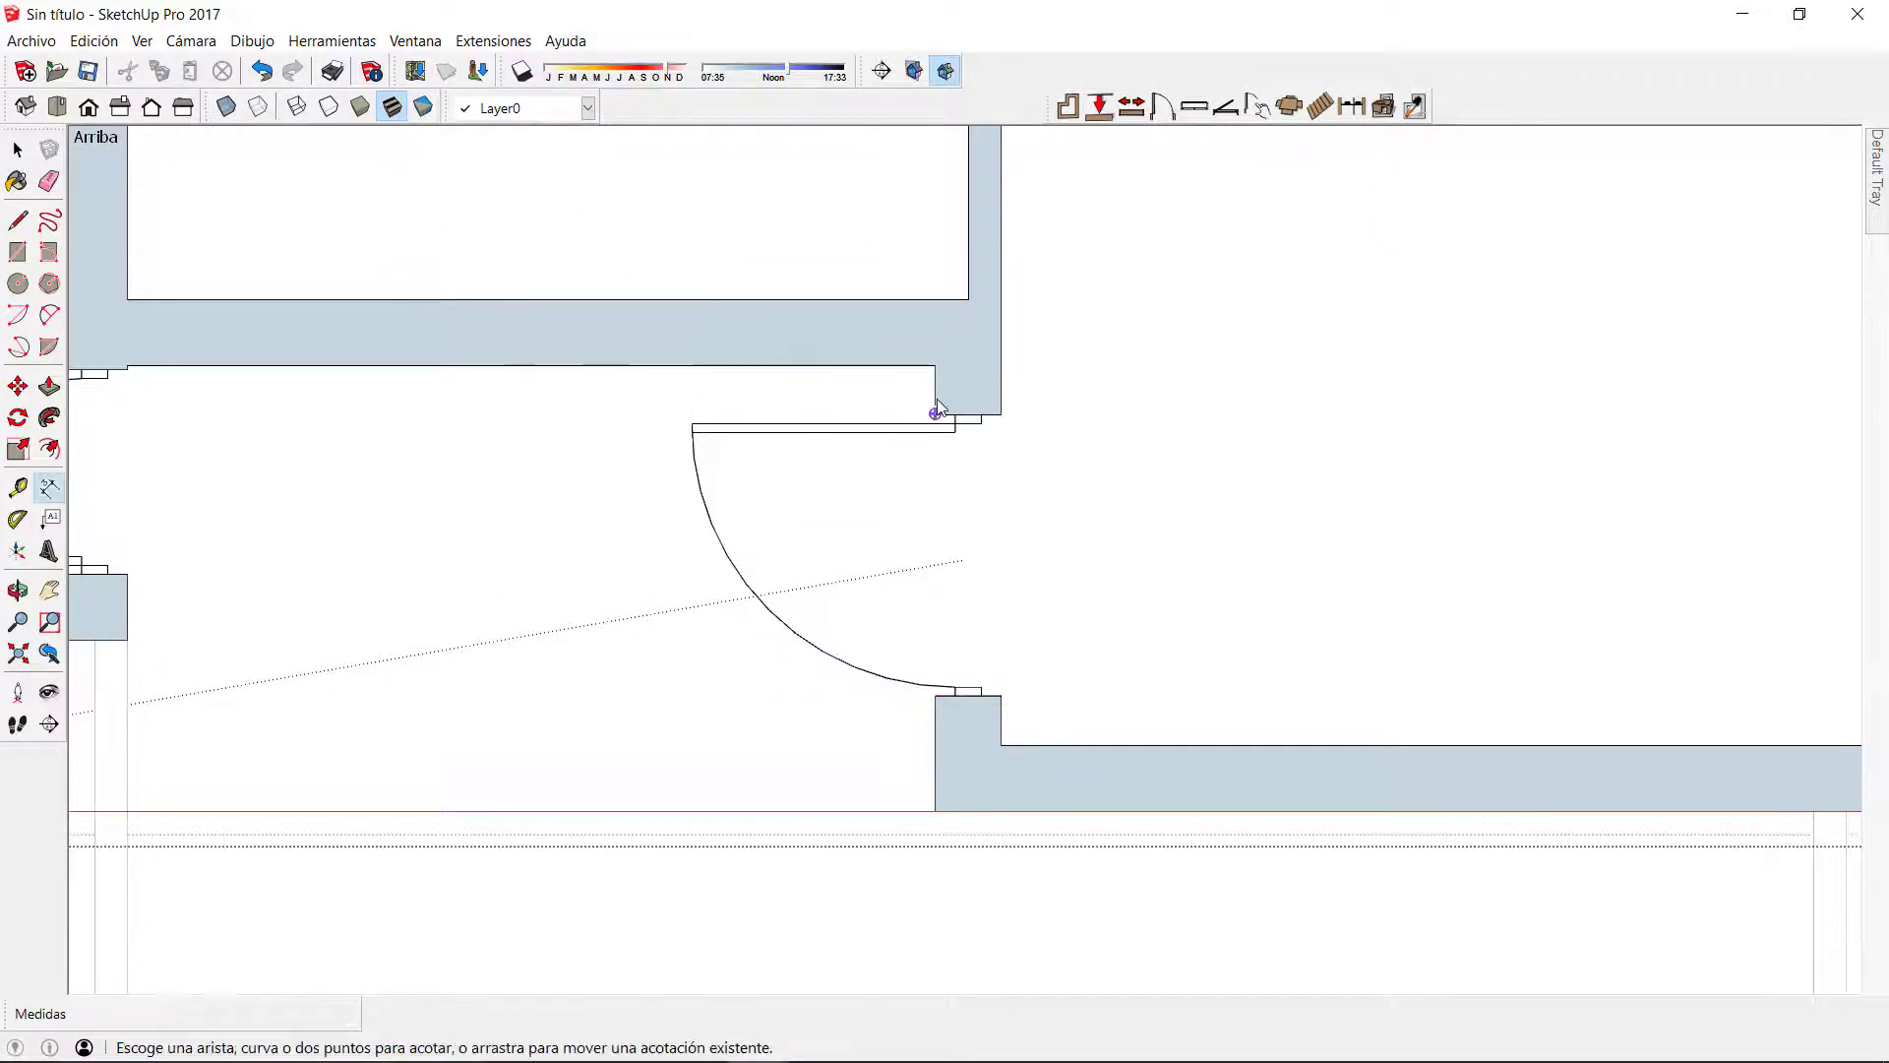
# Step: Dimension the upper and lower wall gaps beside the new door
pyautogui.scroll(2, 936, 413)
pyautogui.scroll(-1, 936, 422)
pyautogui.click(915, 404)
pyautogui.click(883, 403)
pyautogui.click(1001, 835)
pyautogui.click(1023, 834)
pyautogui.press('space')
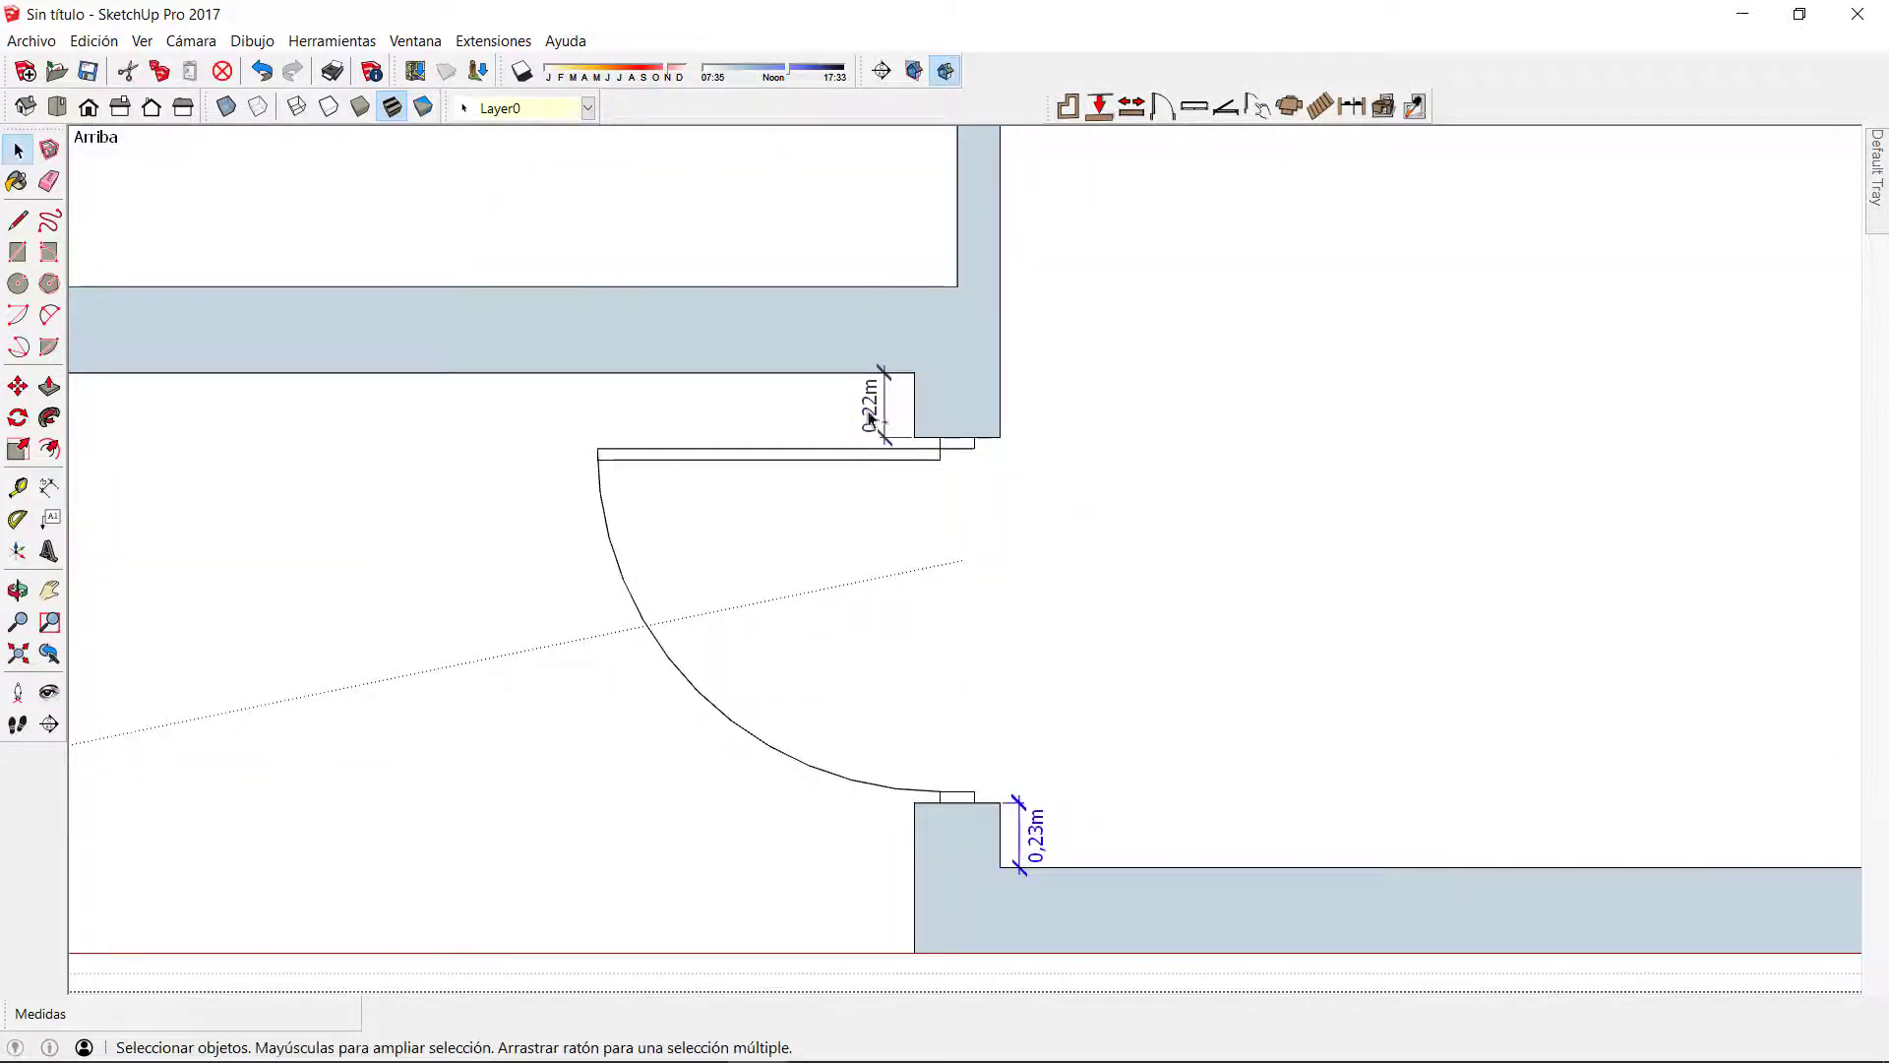
pyautogui.scroll(-6, 870, 418)
pyautogui.click(1164, 105)
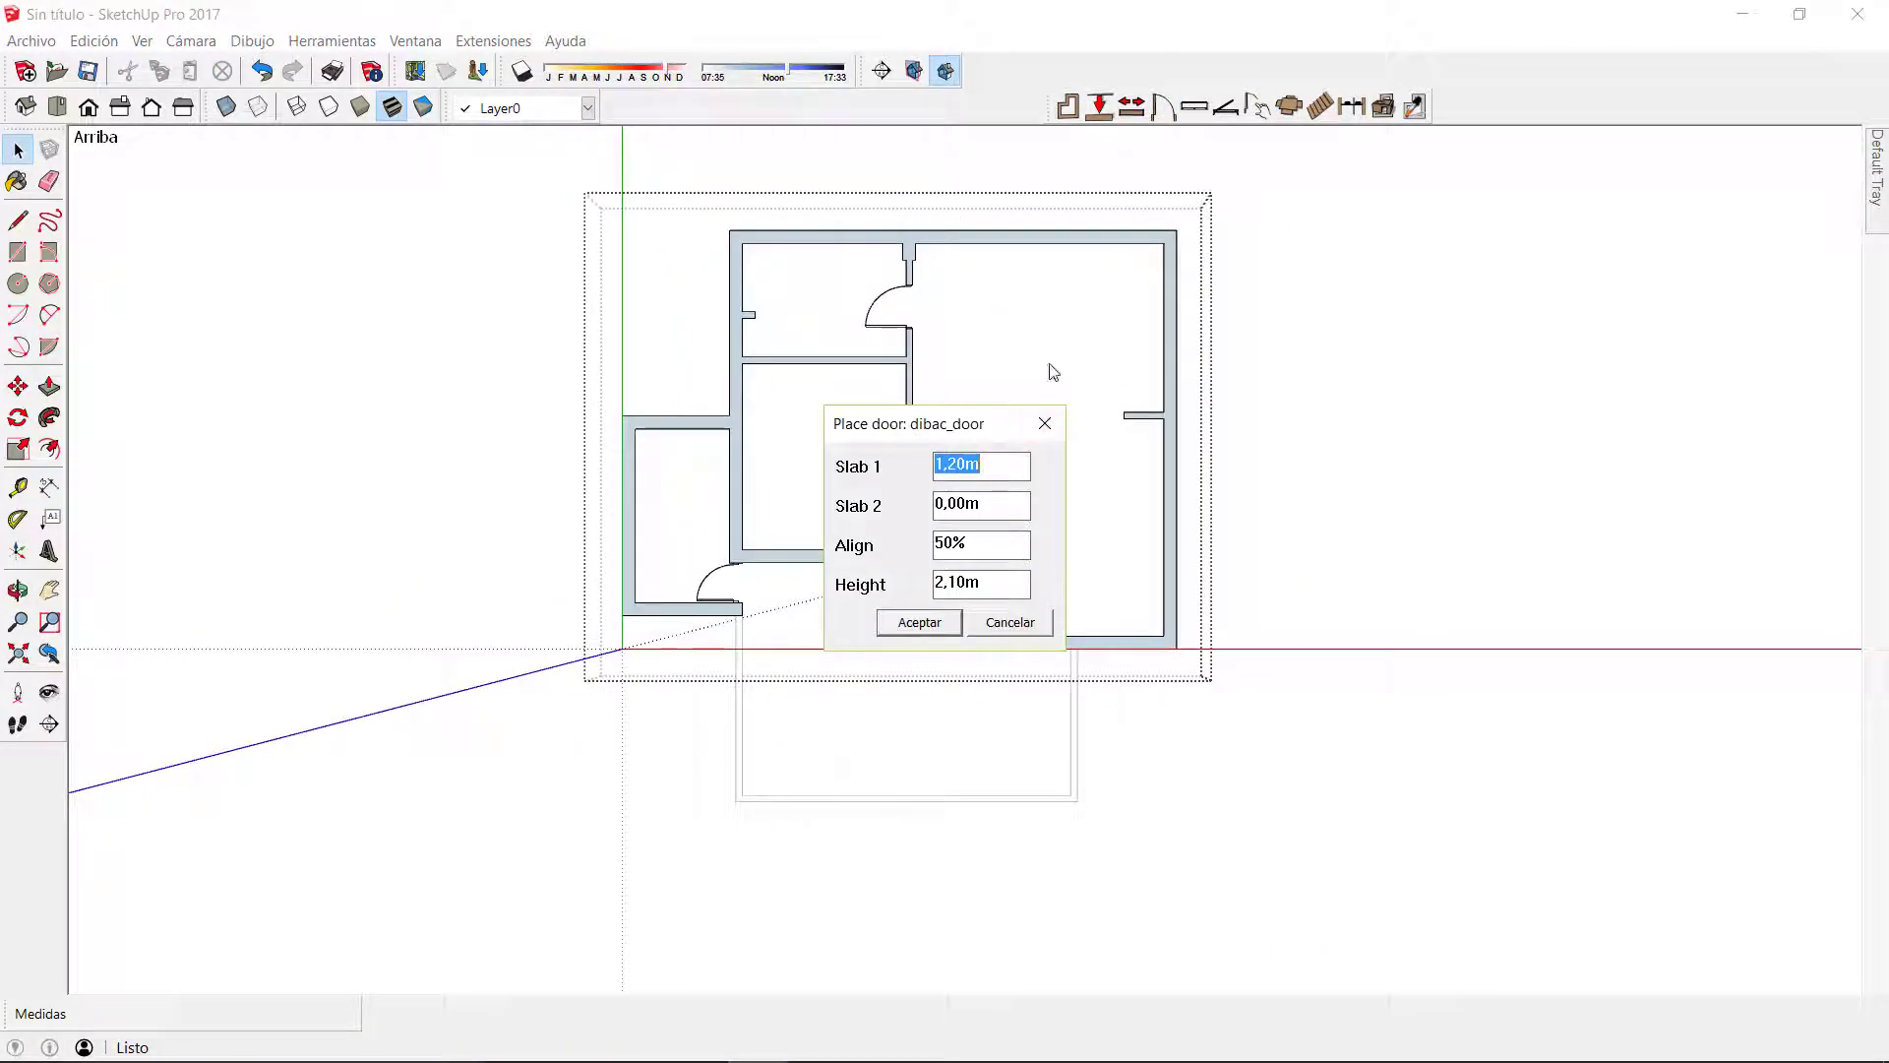
# Step: Set the double door leaves to Slab 1 0,80 m and Slab 2 0,35 m
pyautogui.write('0,80')
pyautogui.press('Tab')
pyautogui.write('0,35')
pyautogui.click(919, 623)
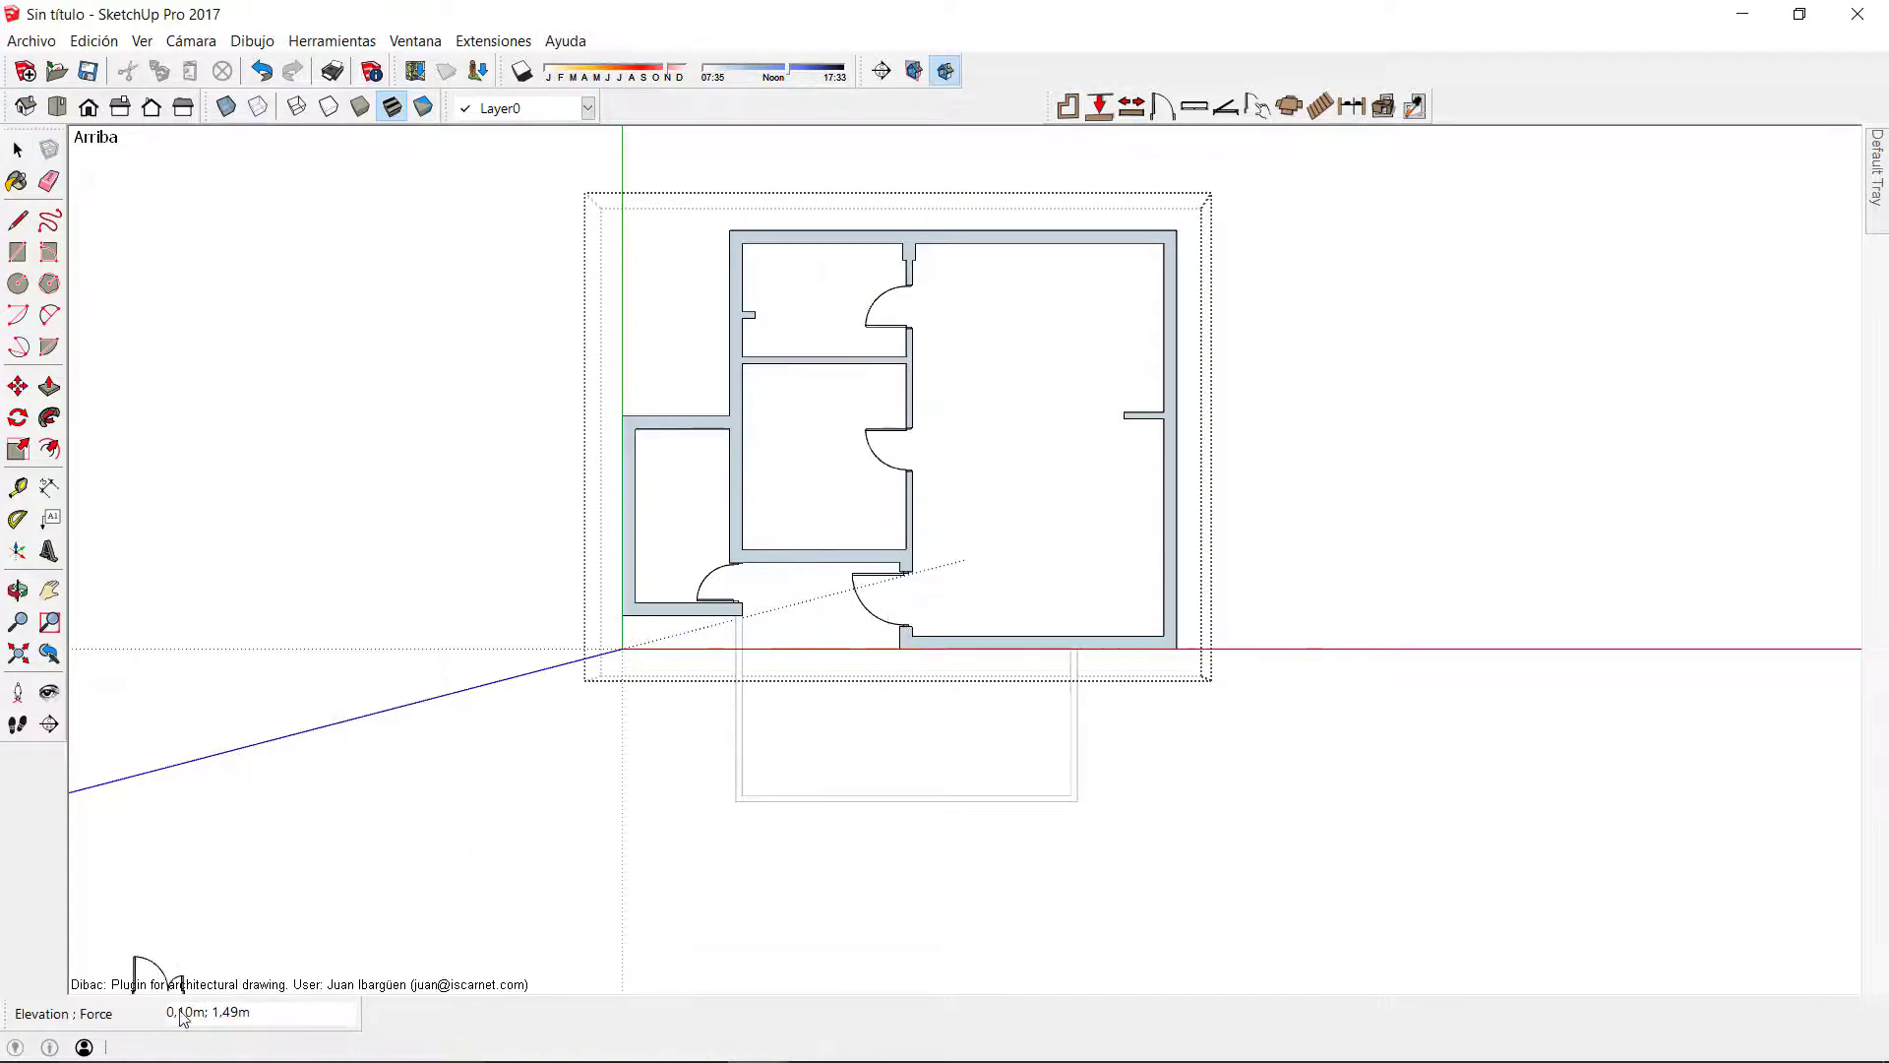
# Step: Place the double door at elevation 0 in the large room's top exterior wall
pyautogui.write('0')
pyautogui.press('Return')
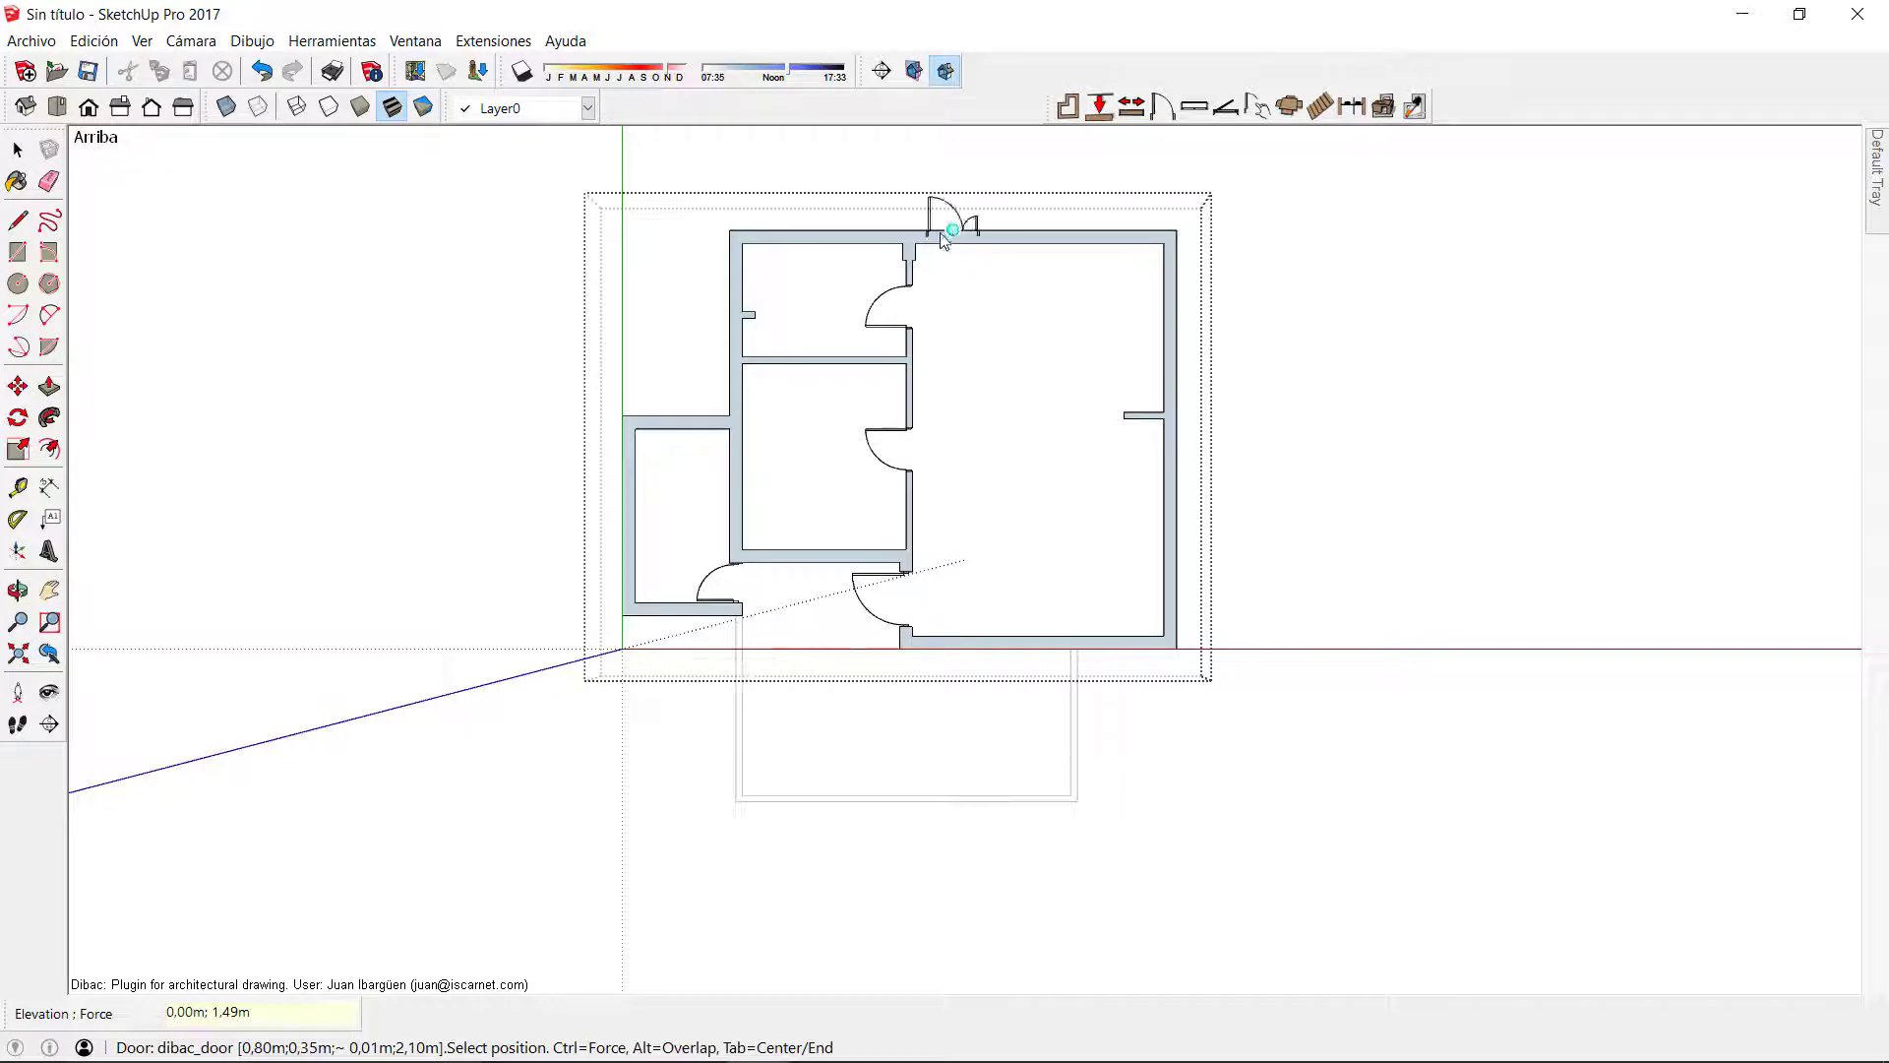
pyautogui.scroll(4, 941, 232)
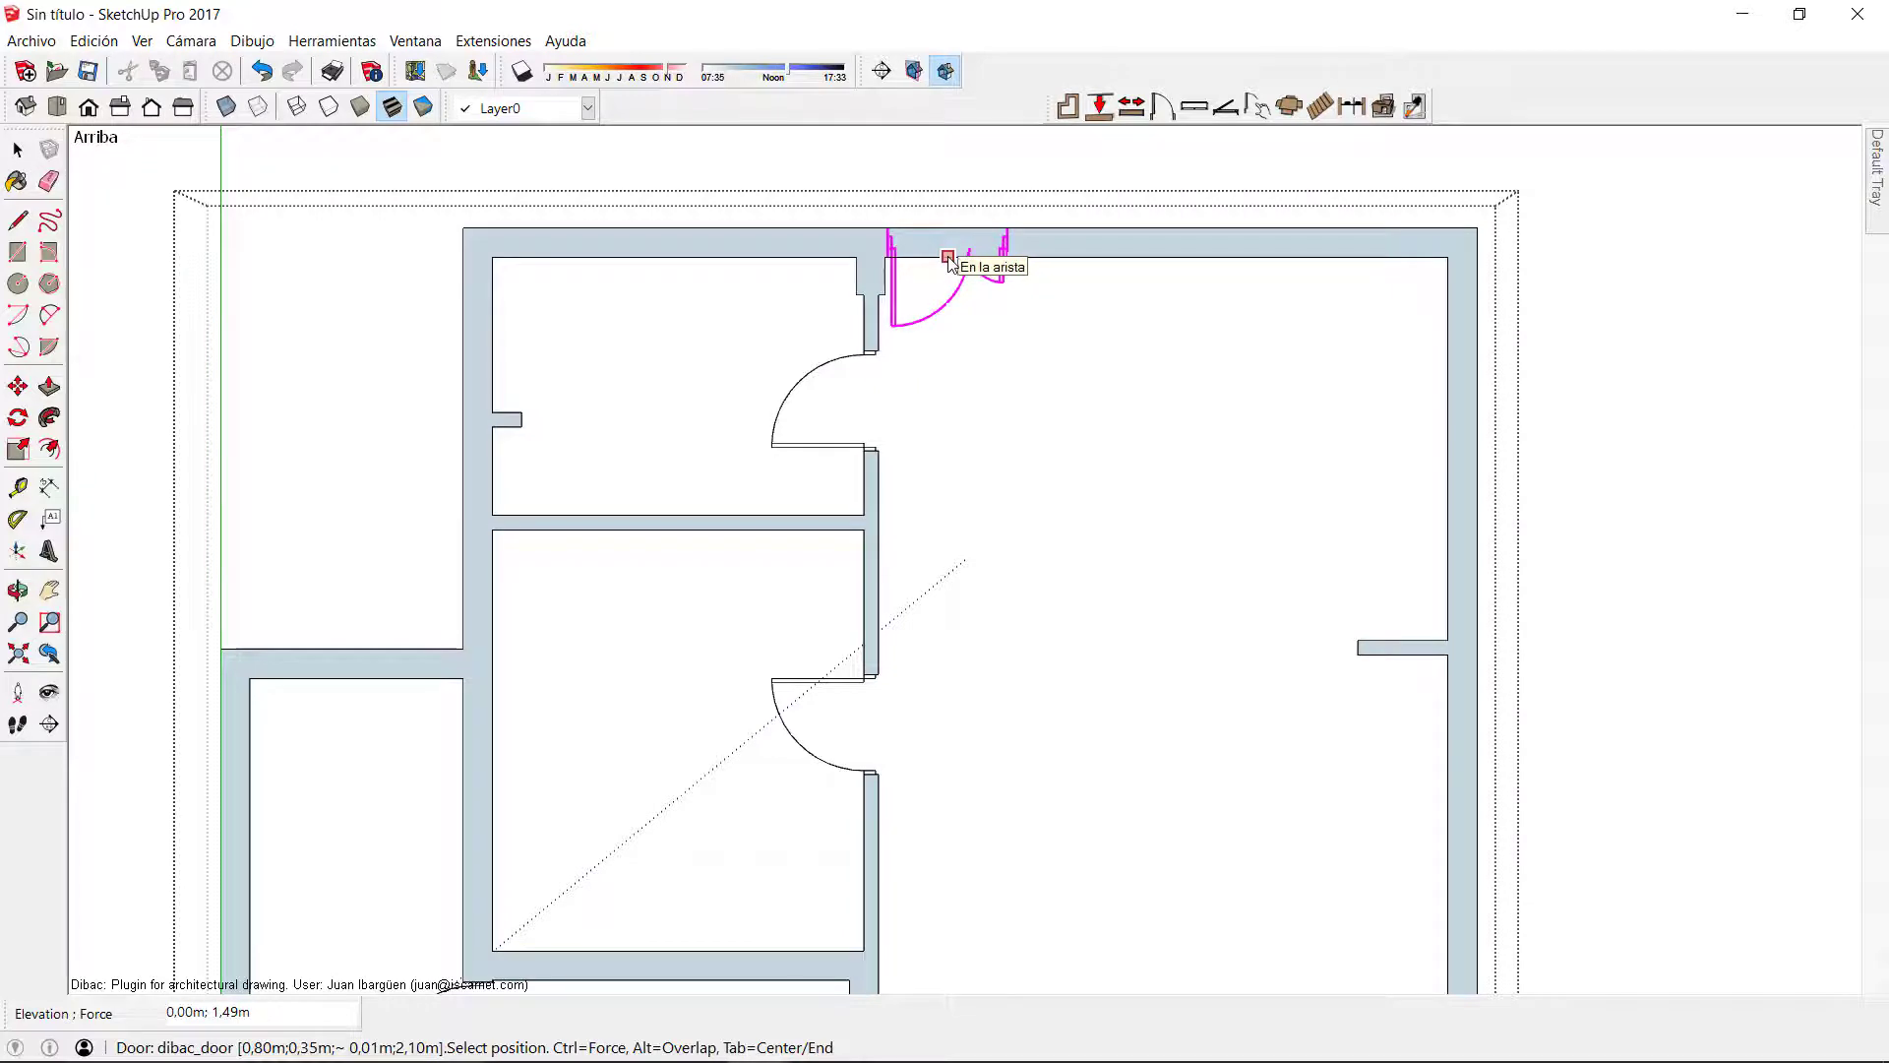
pyautogui.click(950, 260)
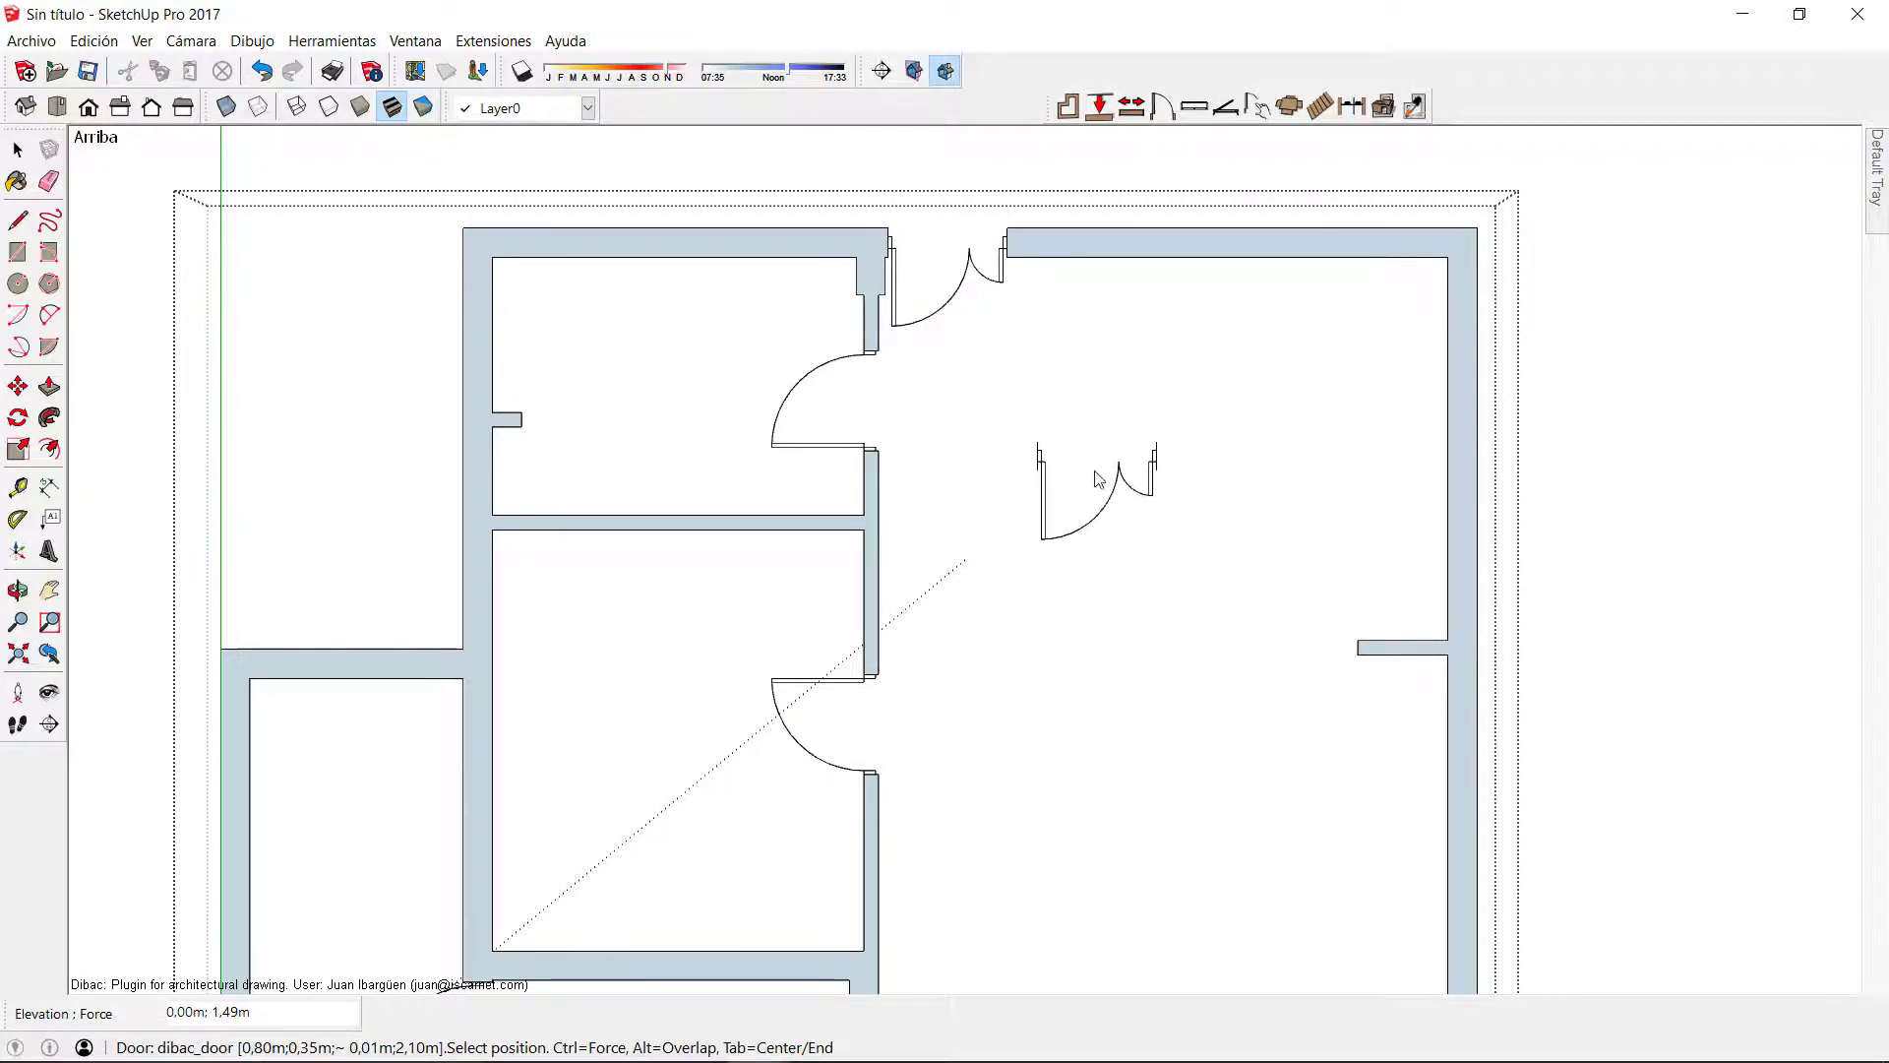
pyautogui.scroll(-5, 1097, 480)
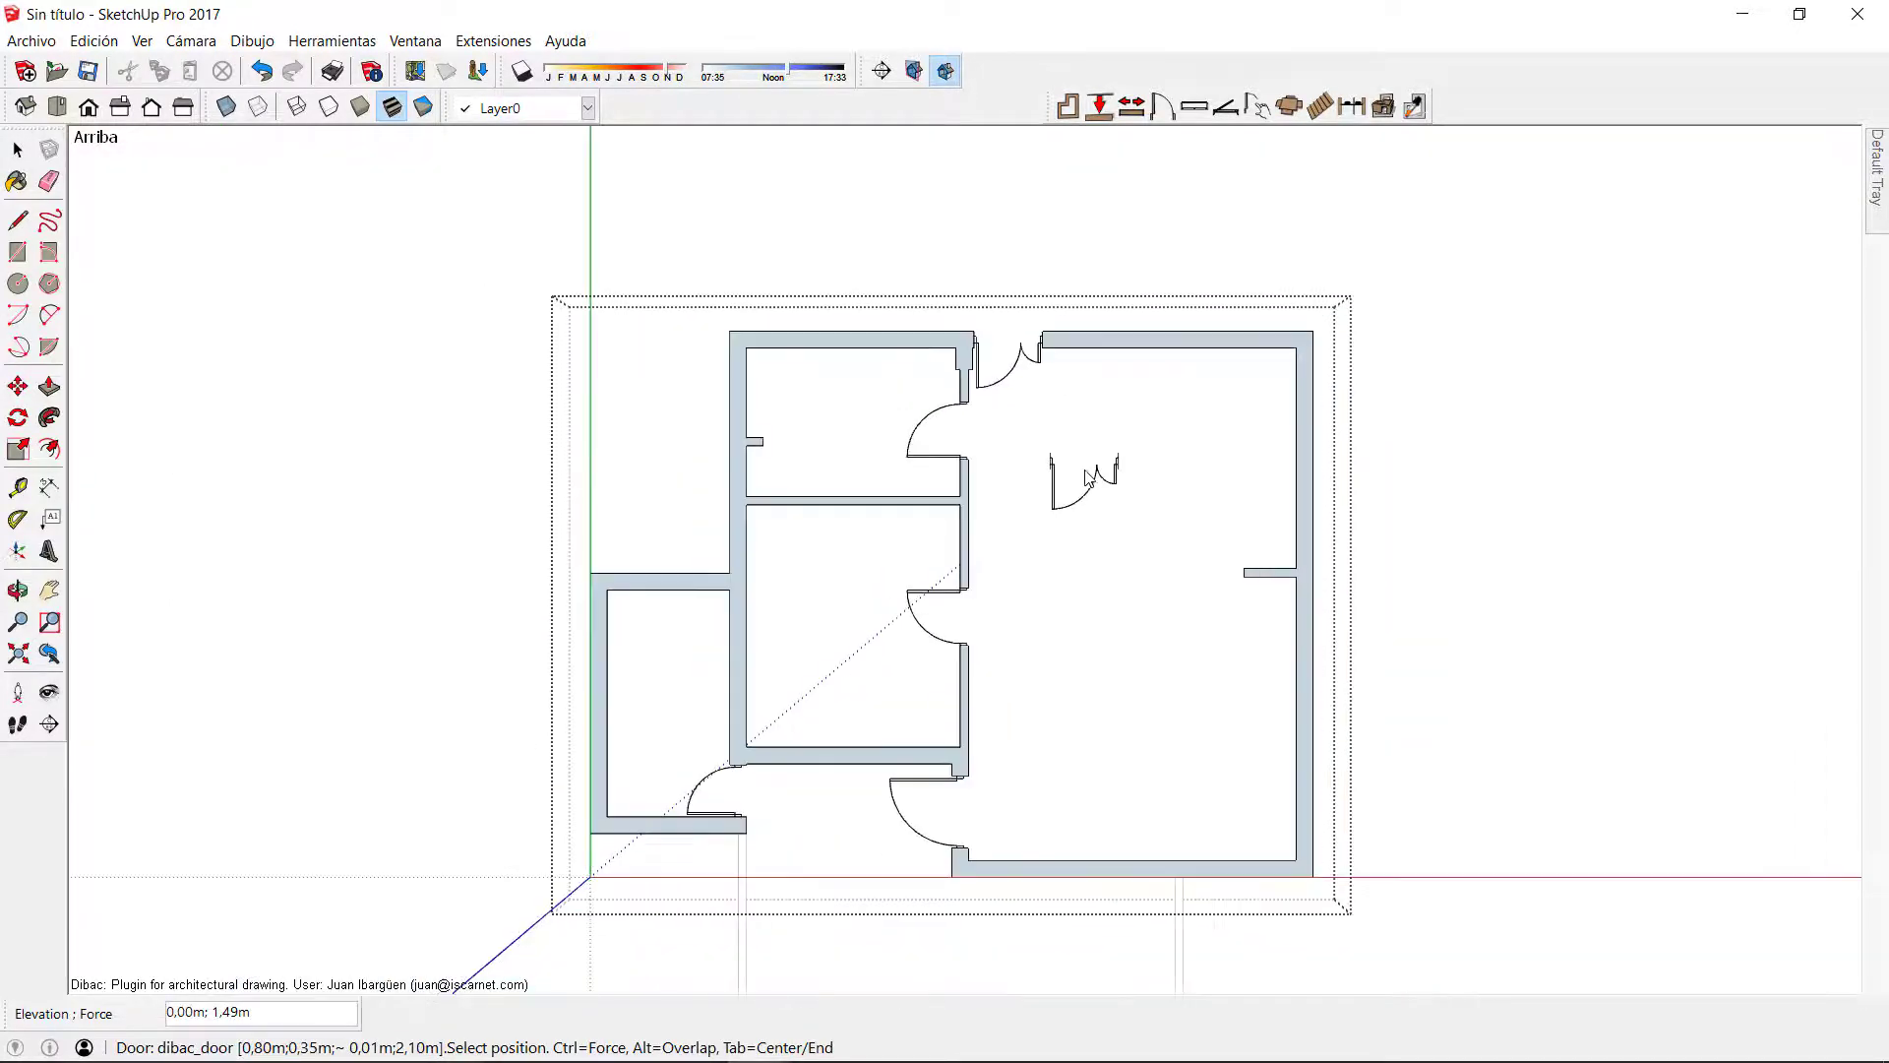
pyautogui.press('space')
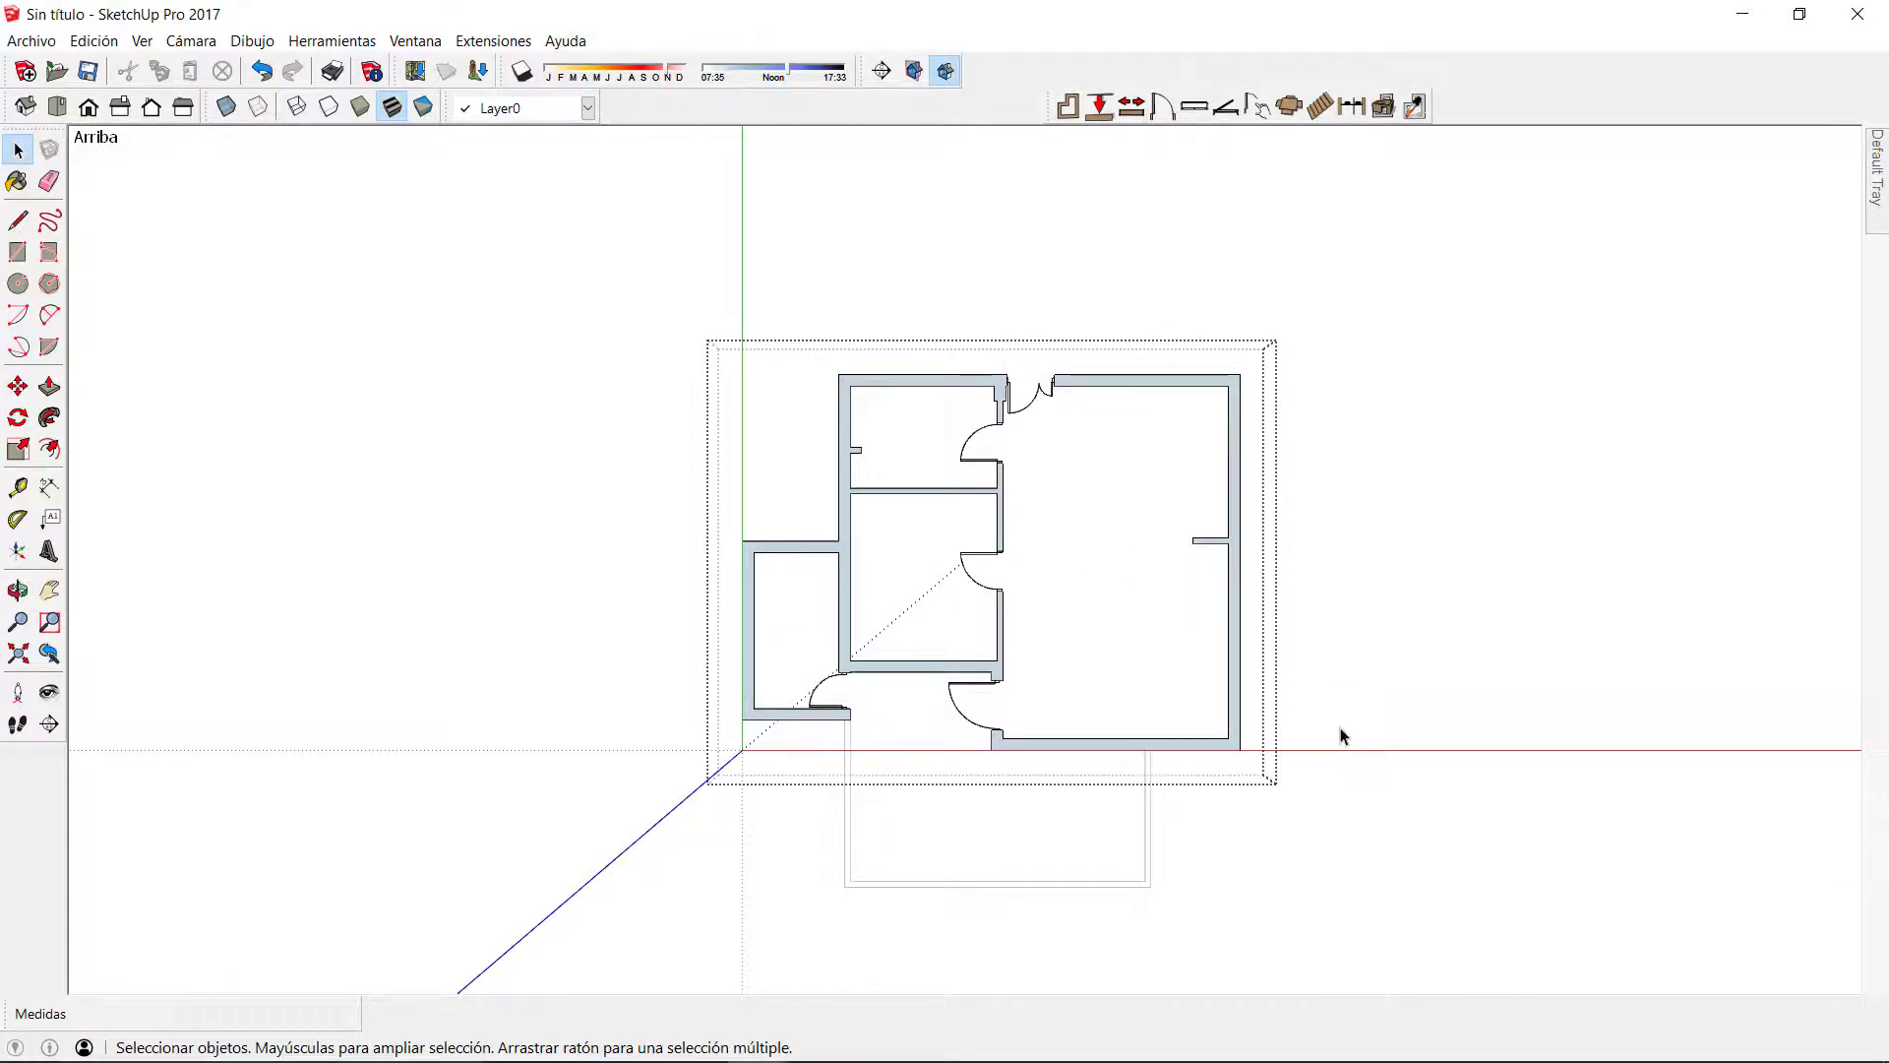
# Step: Transform the plan into 2,80 m high 3D walls with doors and orbit around the model
pyautogui.moveTo(1341, 736); pyautogui.dragTo(1171, 443, button='middle')
pyautogui.keyDown('shift'); pyautogui.moveTo(1160, 599); pyautogui.dragTo(1062, 509, button='middle'); pyautogui.keyUp('shift')
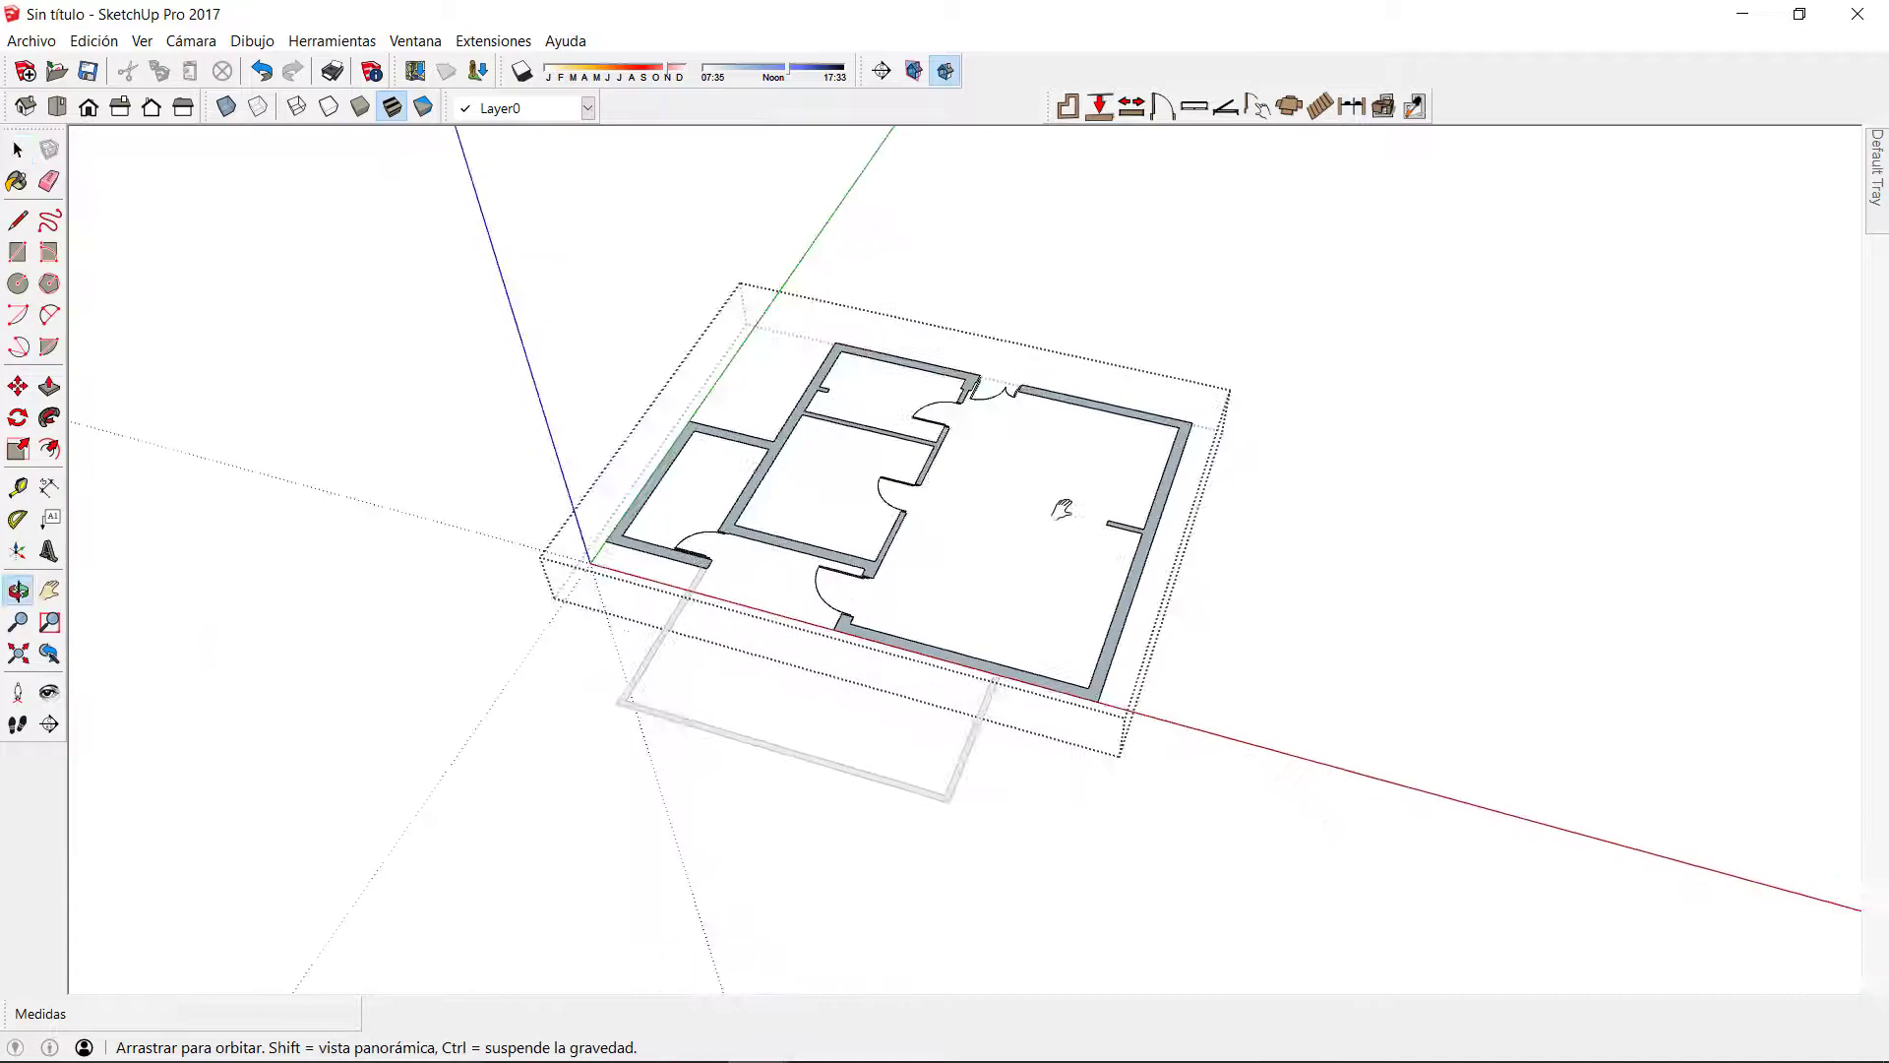
pyautogui.click(1382, 106)
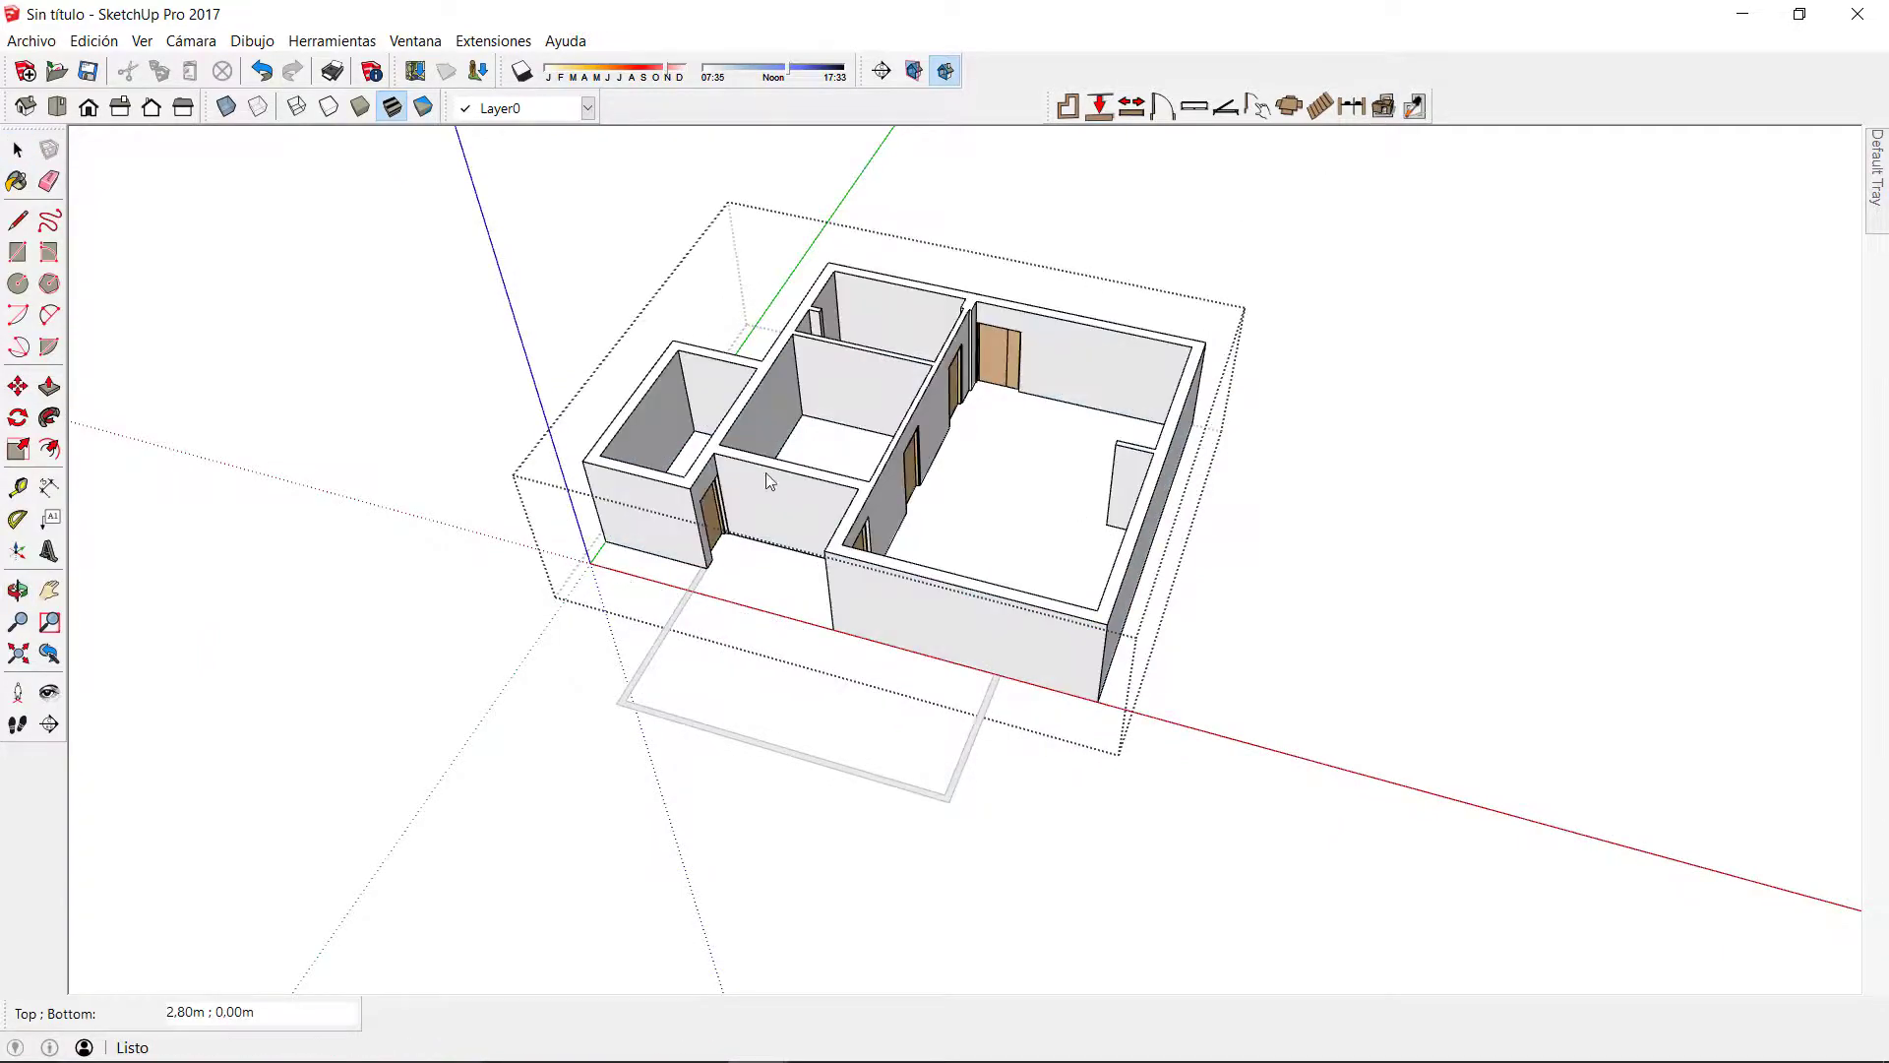
pyautogui.moveTo(770, 482); pyautogui.dragTo(898, 718, button='middle')
pyautogui.scroll(5, 915, 689)
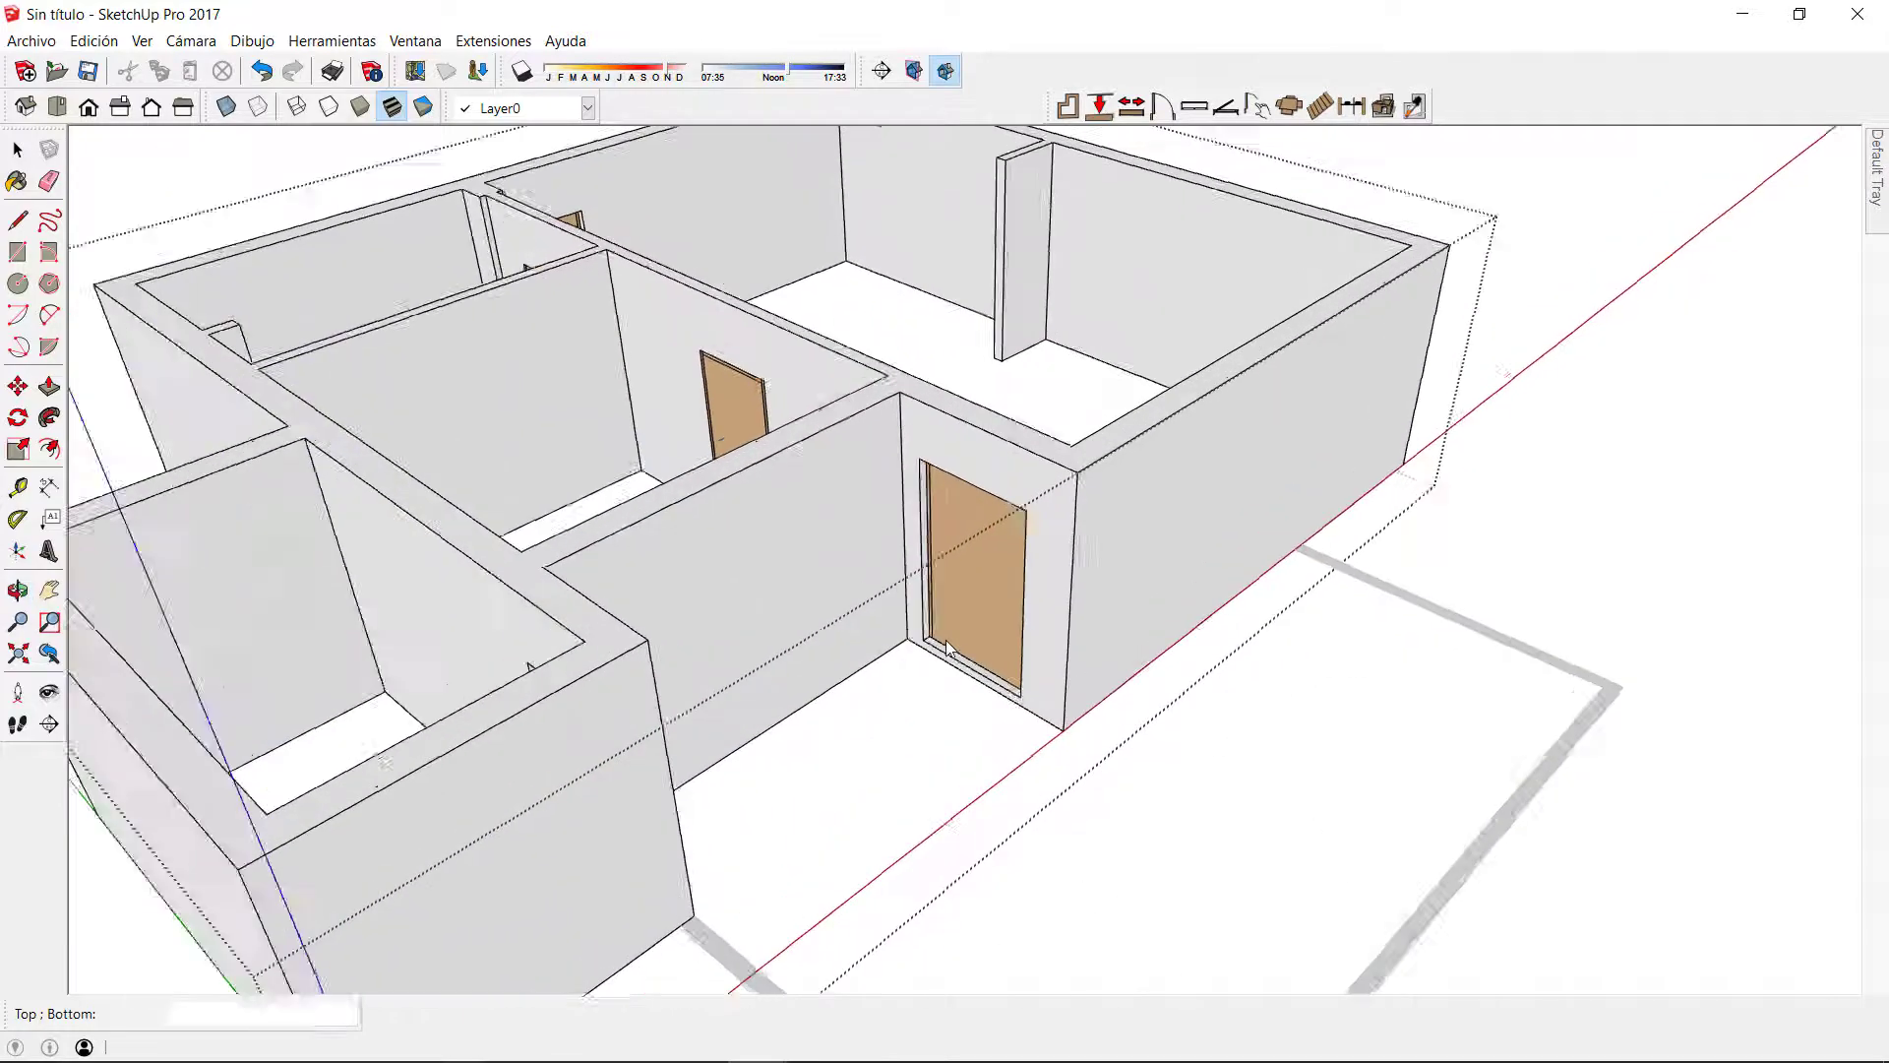
pyautogui.scroll(-6, 947, 646)
pyautogui.moveTo(771, 538); pyautogui.dragTo(506, 498, button='middle')
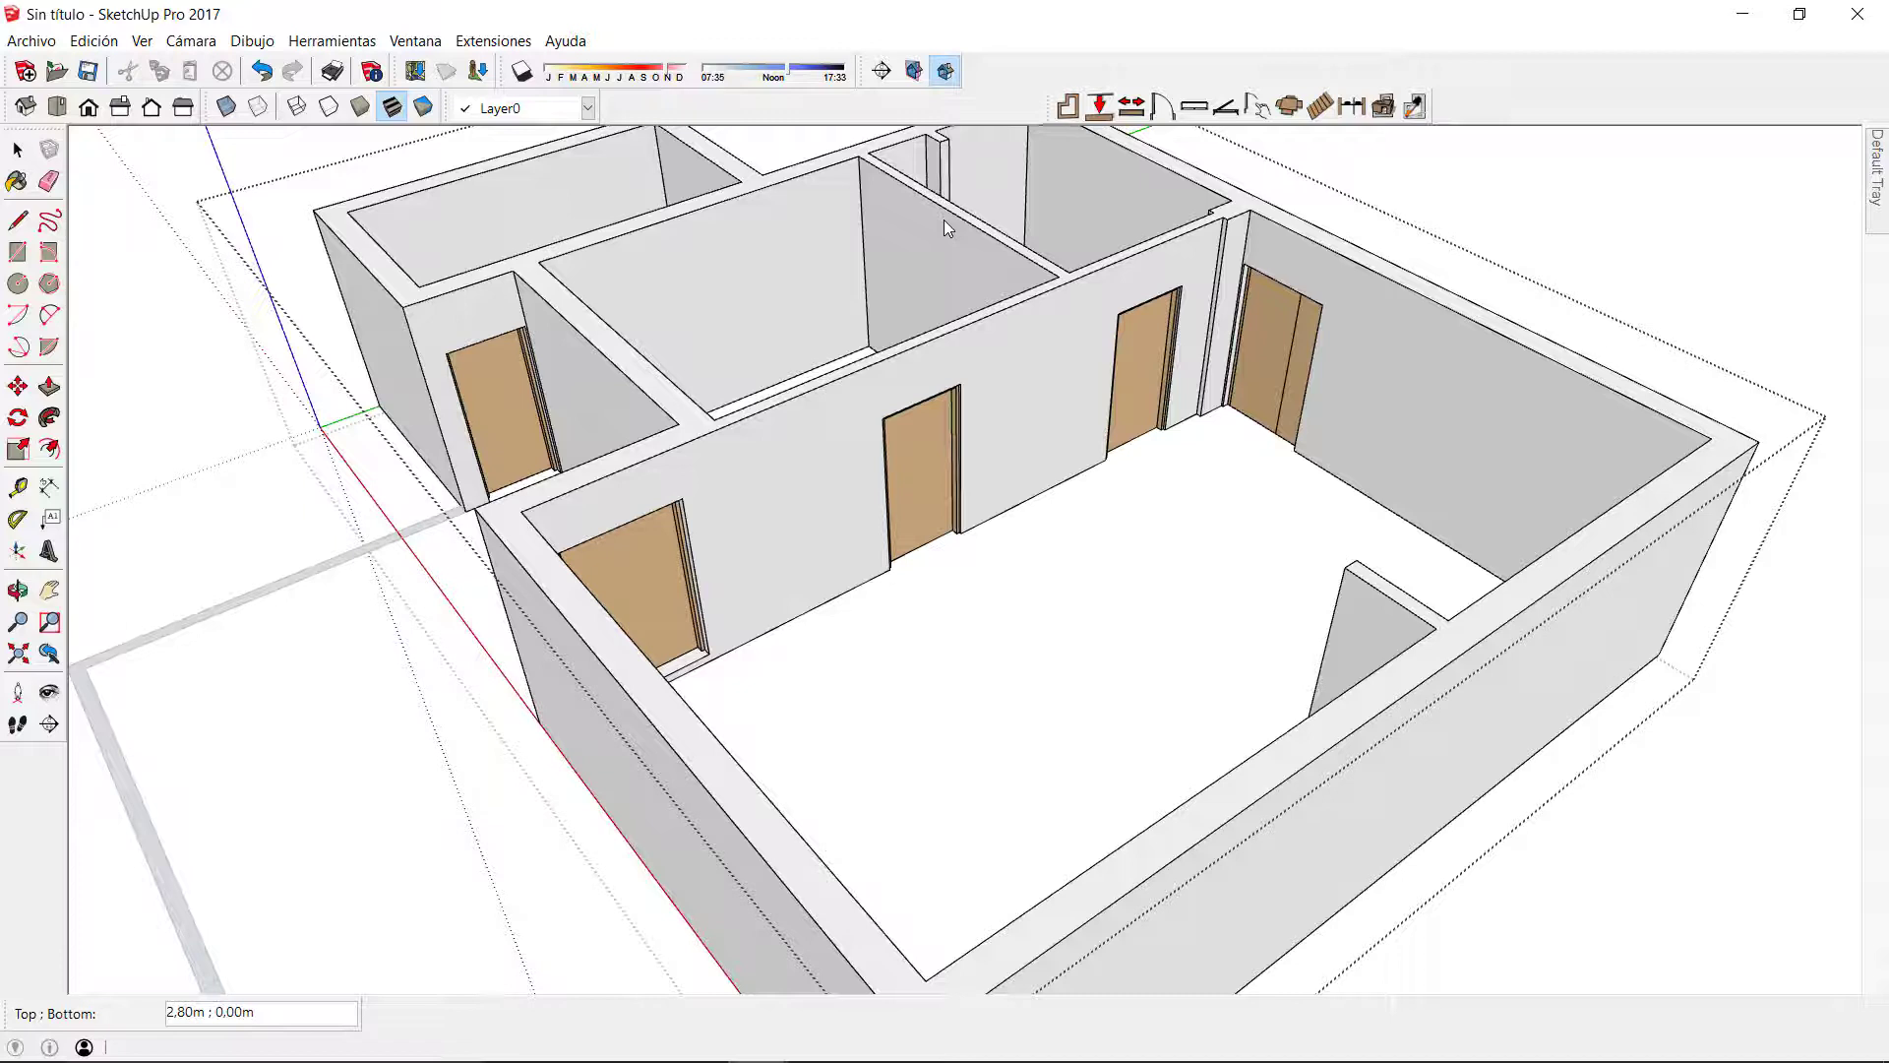
# Step: Enable the Componentes dinámicos toolbar and use Interact to swing the door slabs open
pyautogui.rightClick(1002, 96)
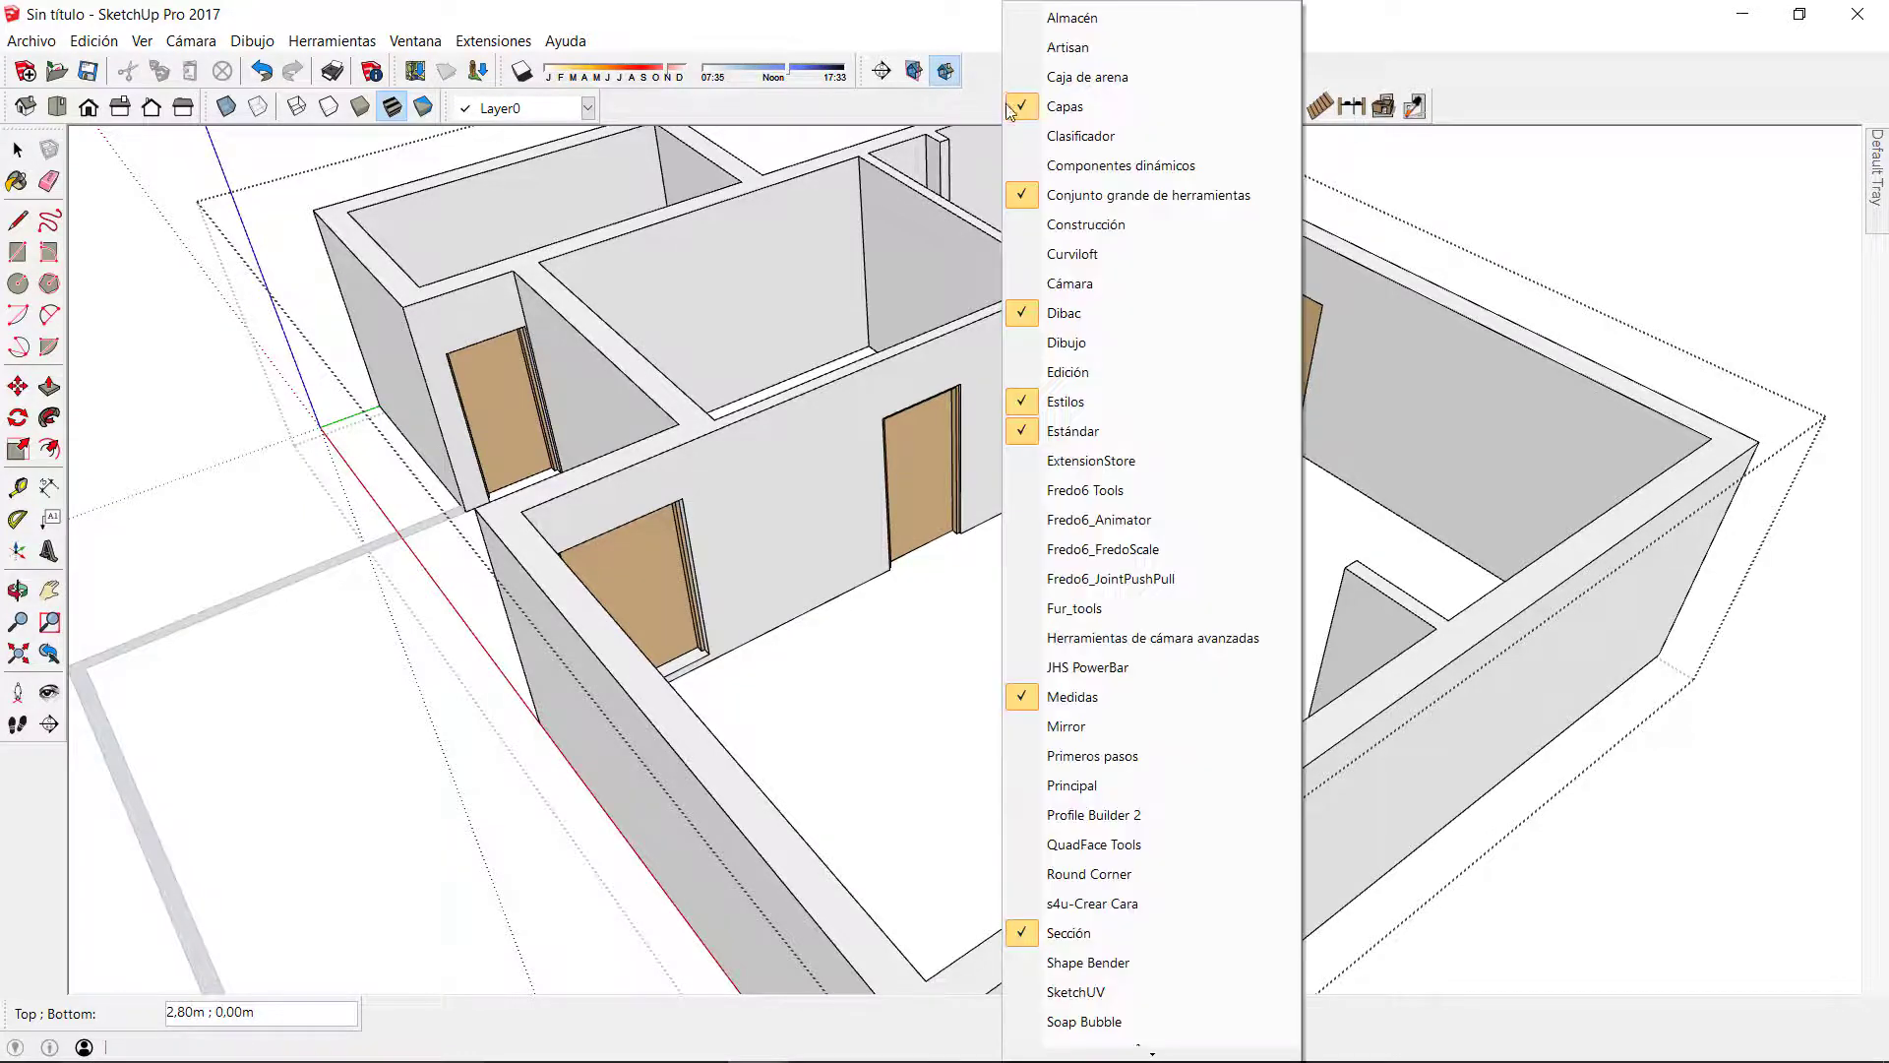
pyautogui.click(1054, 169)
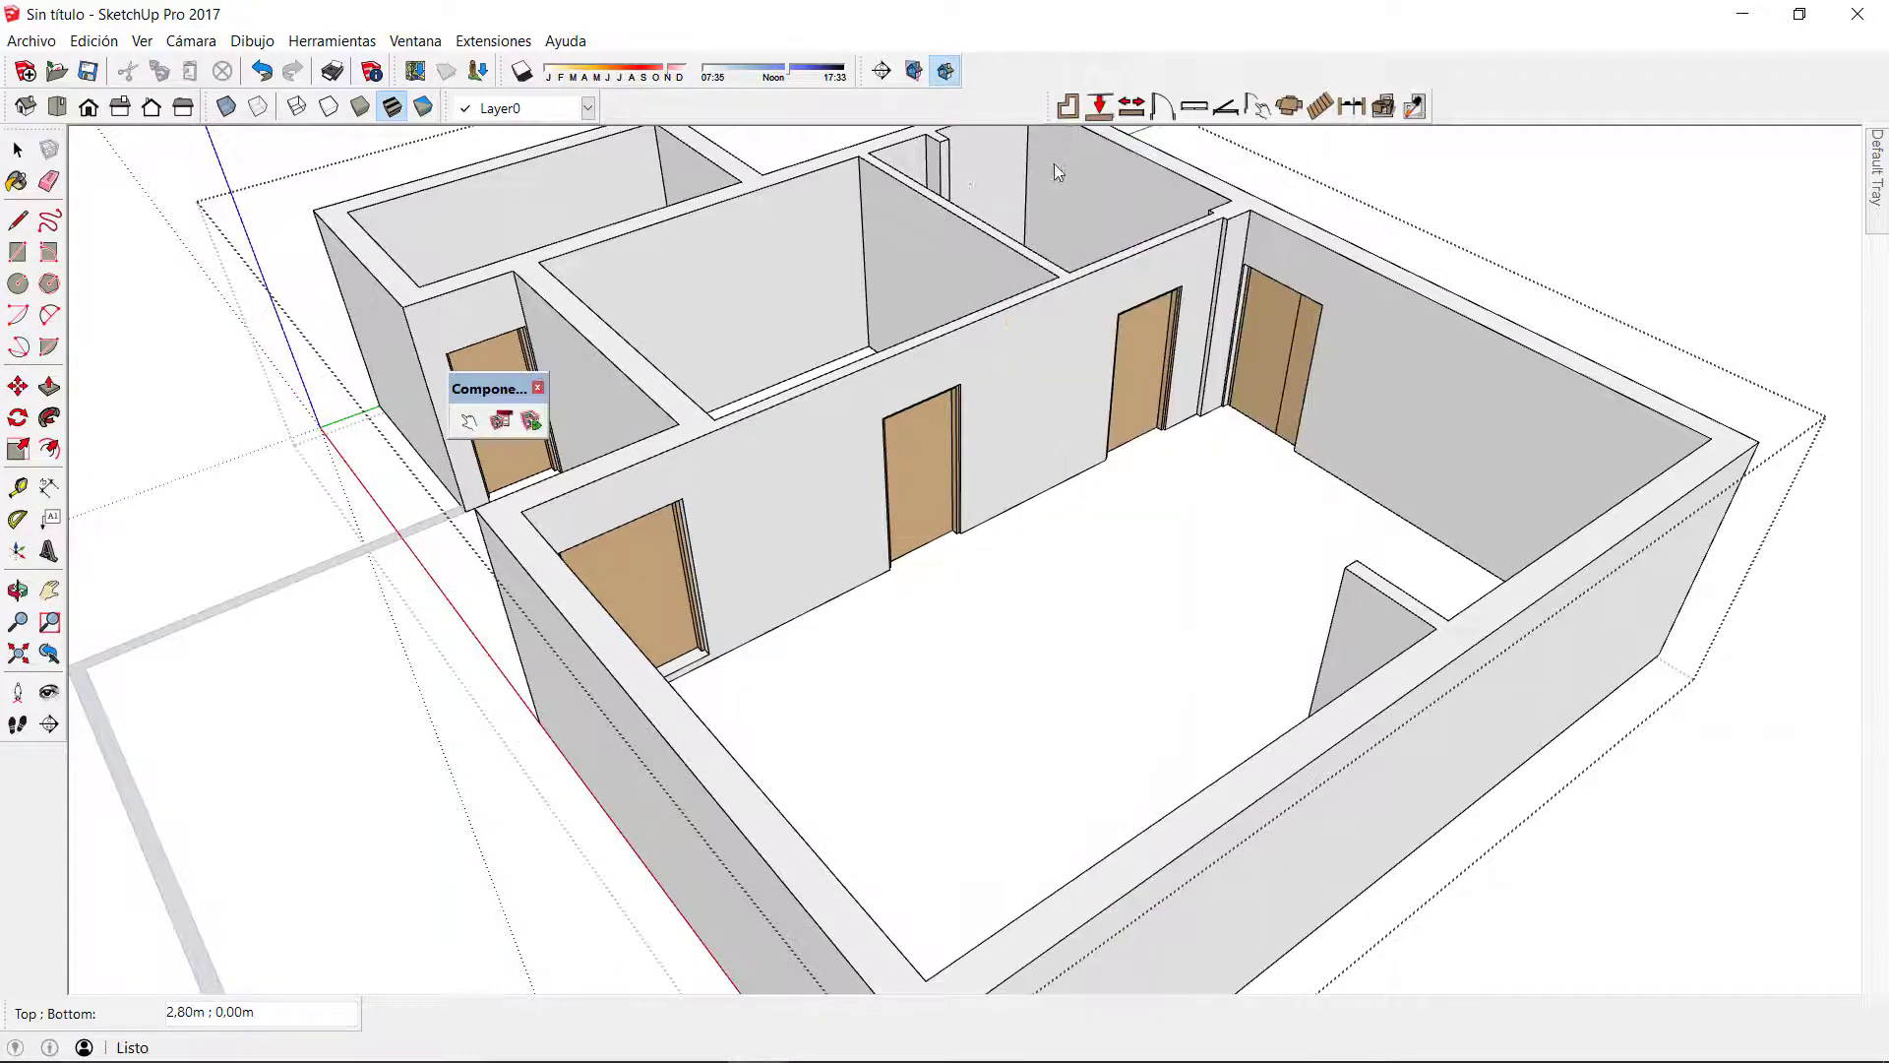
pyautogui.click(469, 422)
pyautogui.click(906, 462)
pyautogui.moveTo(906, 463); pyautogui.dragTo(827, 615, button='middle')
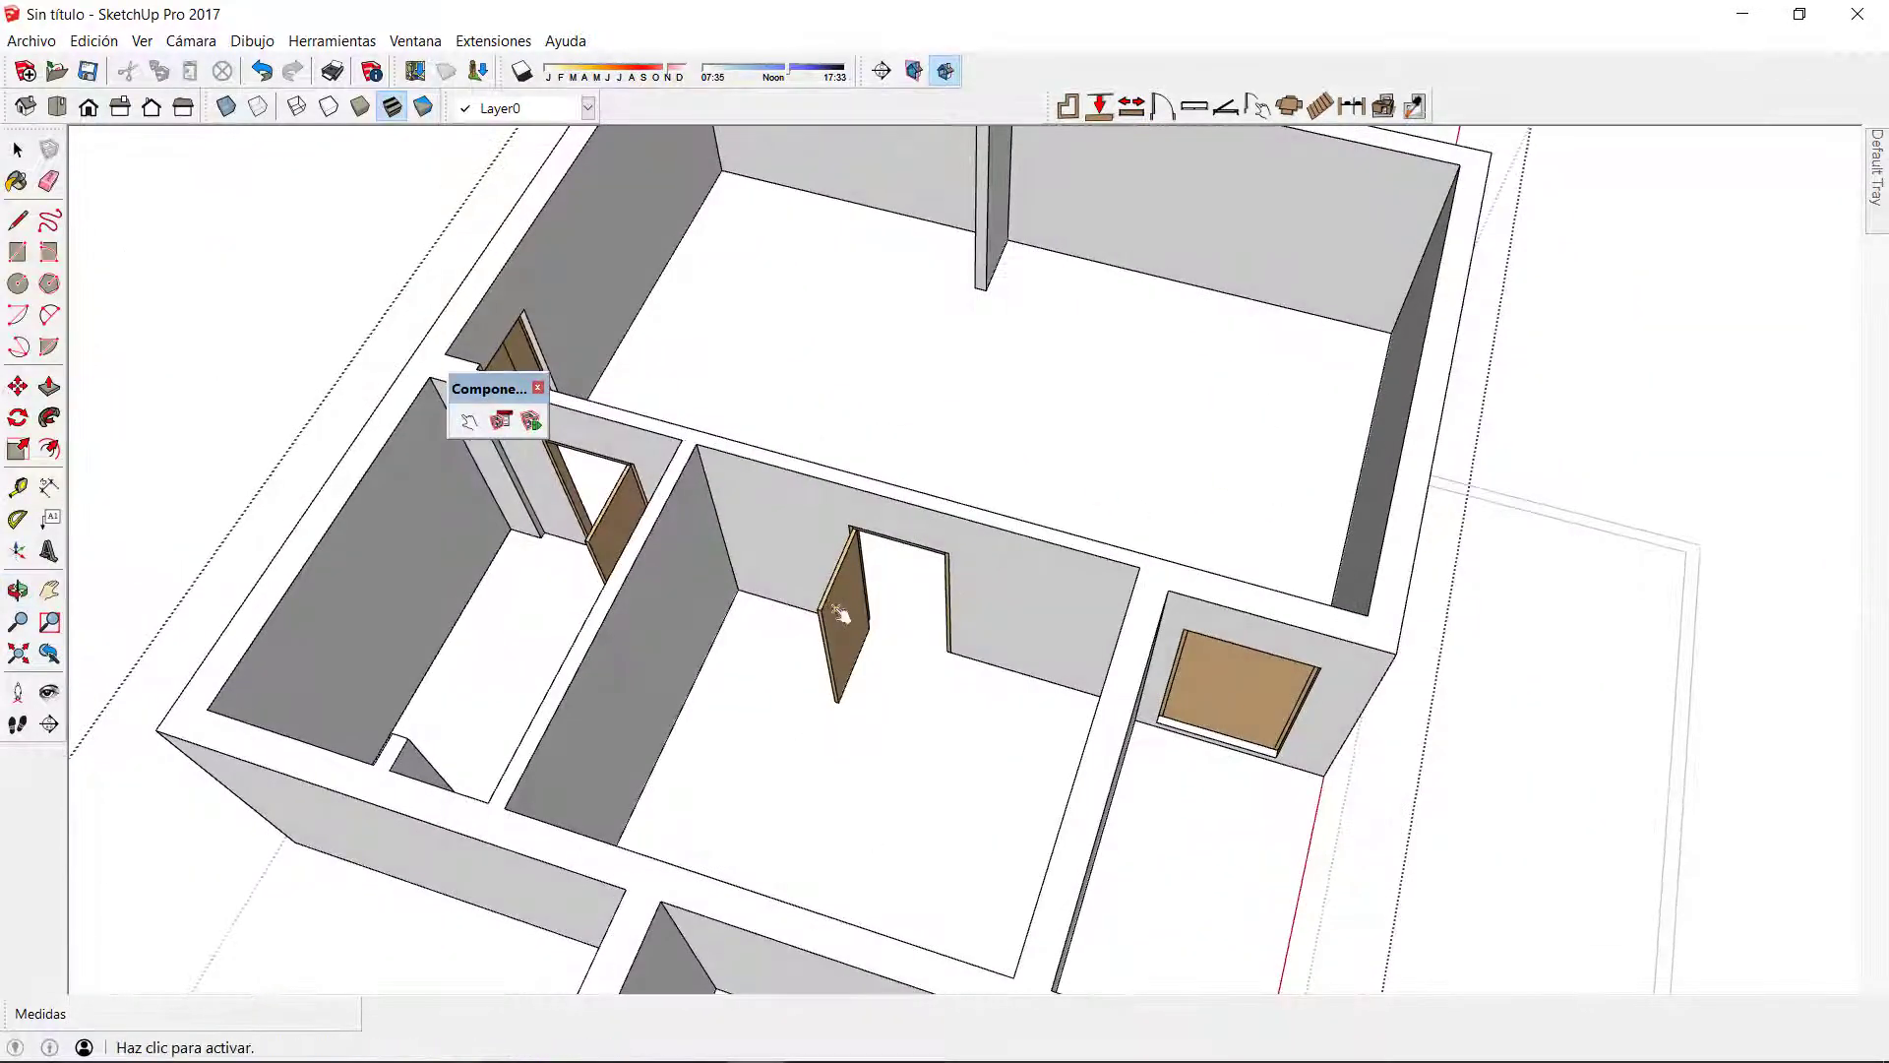